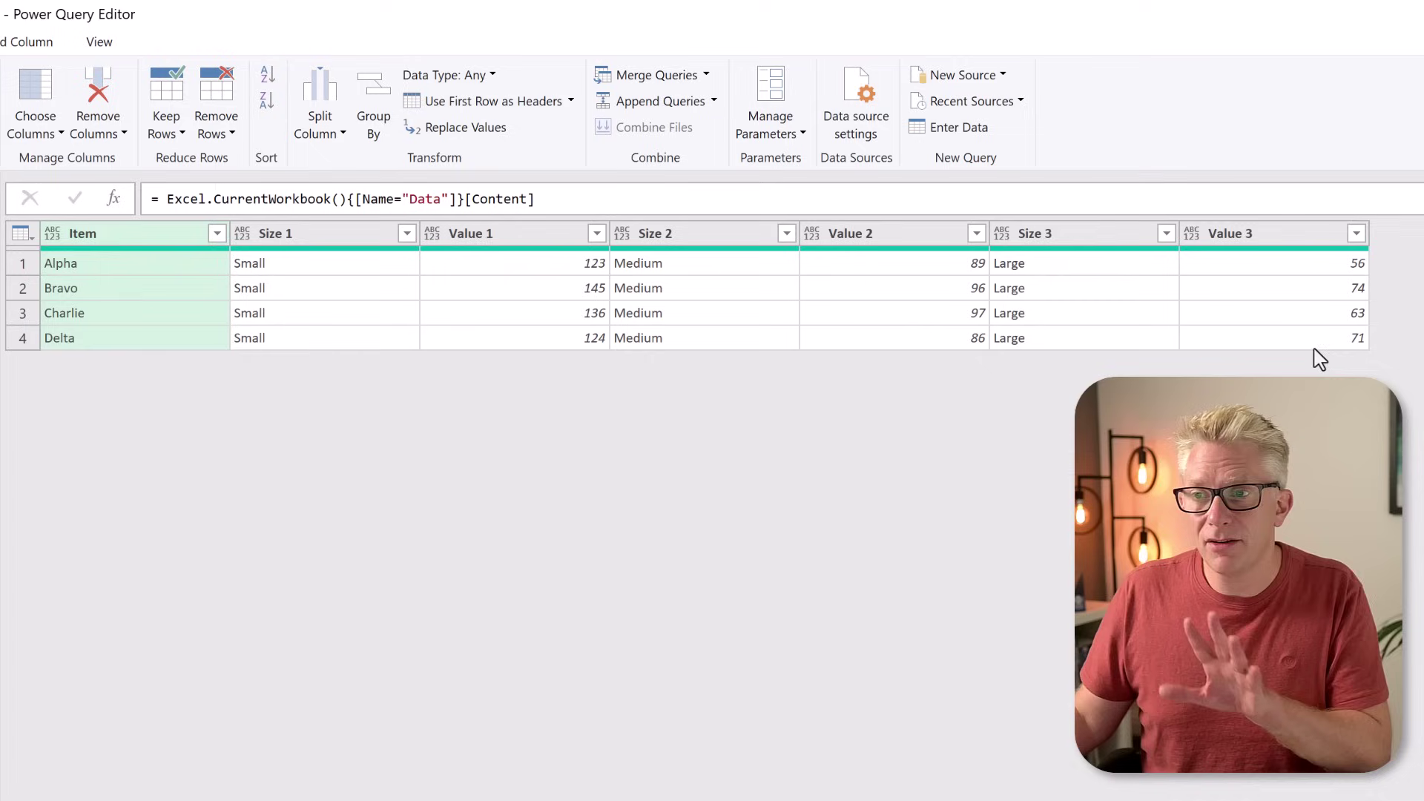
Step: Point out the paired Size 1 and Value 1 columns in the Unpivot paired columns preview
drag(546, 309, 286, 292)
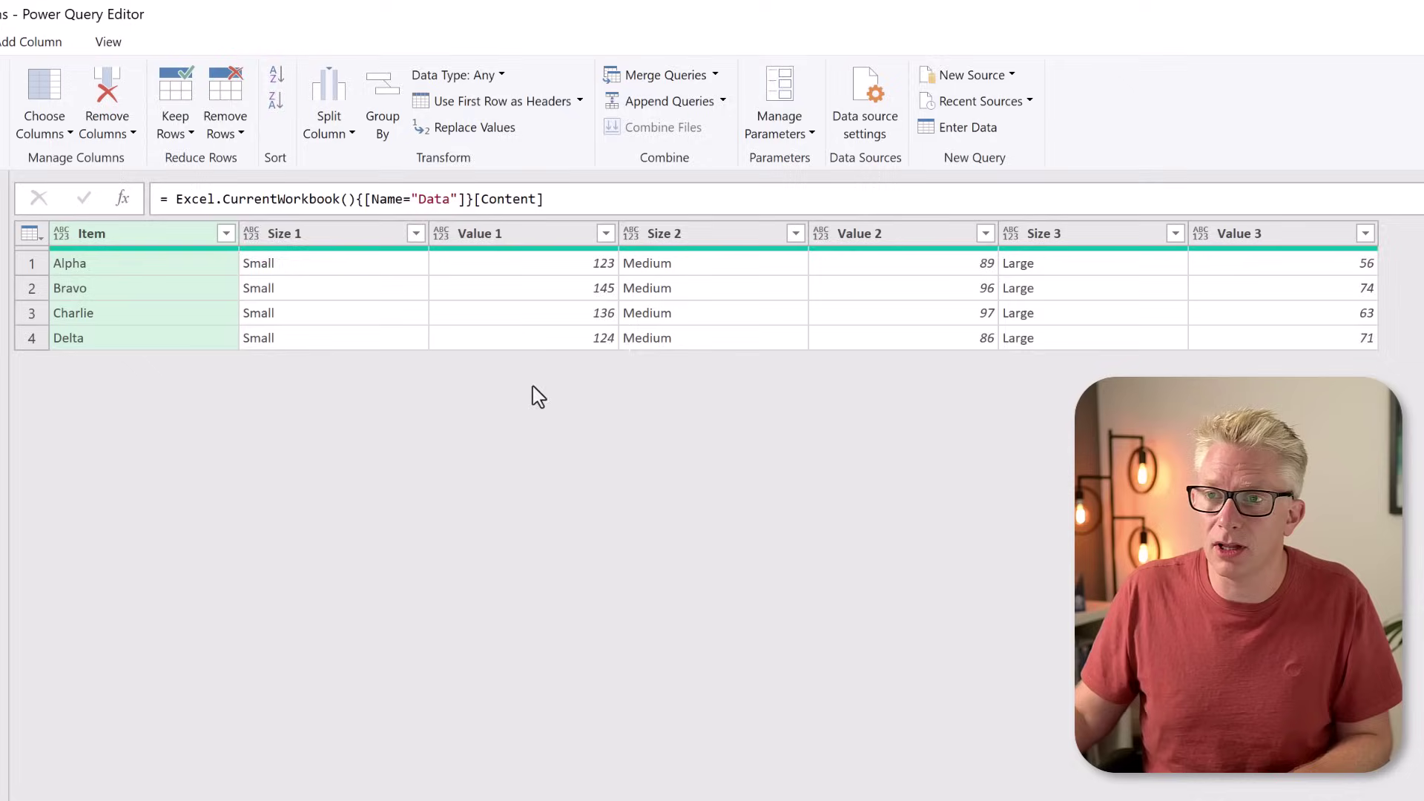
Step: Start a new custom column and rename it from Custom to Temp
click(22, 43)
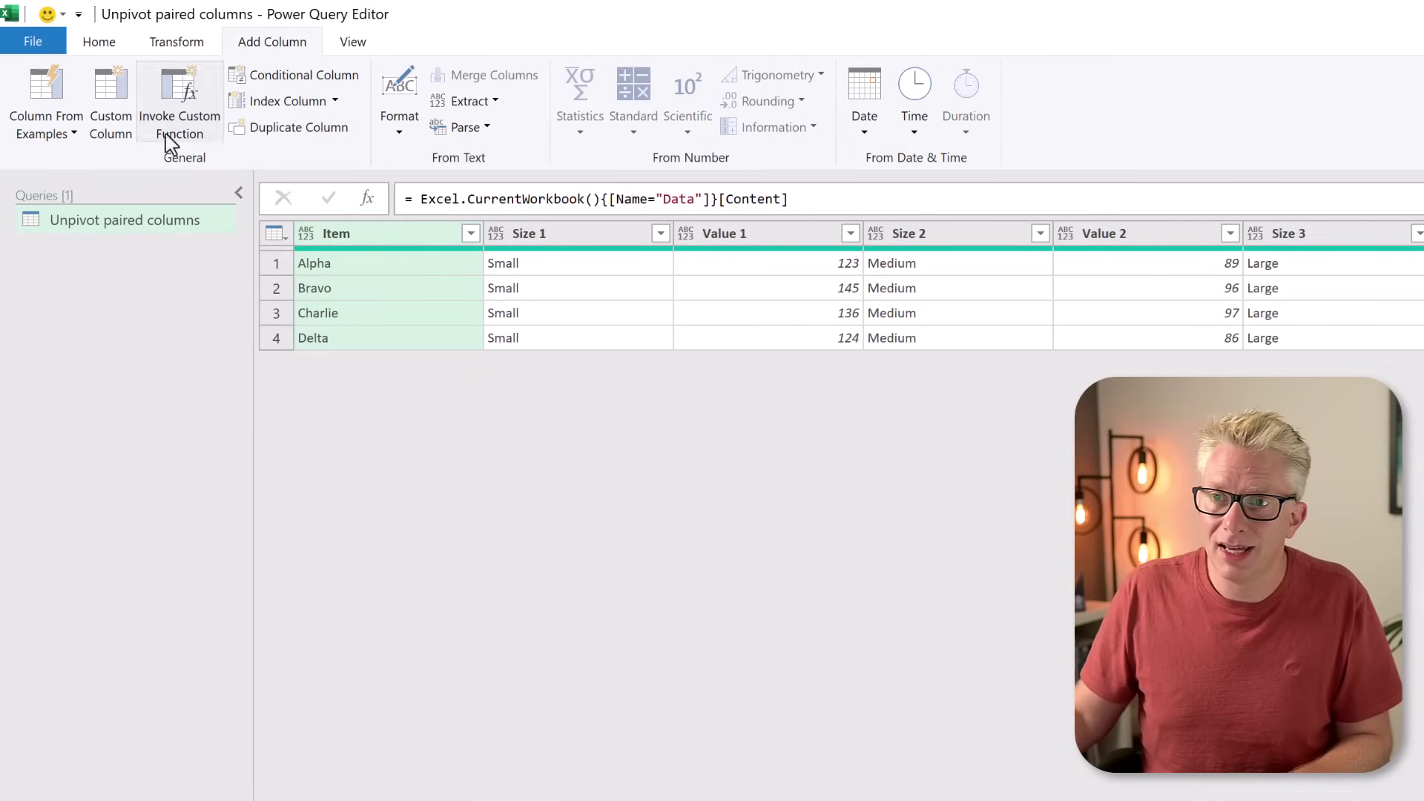
click(107, 115)
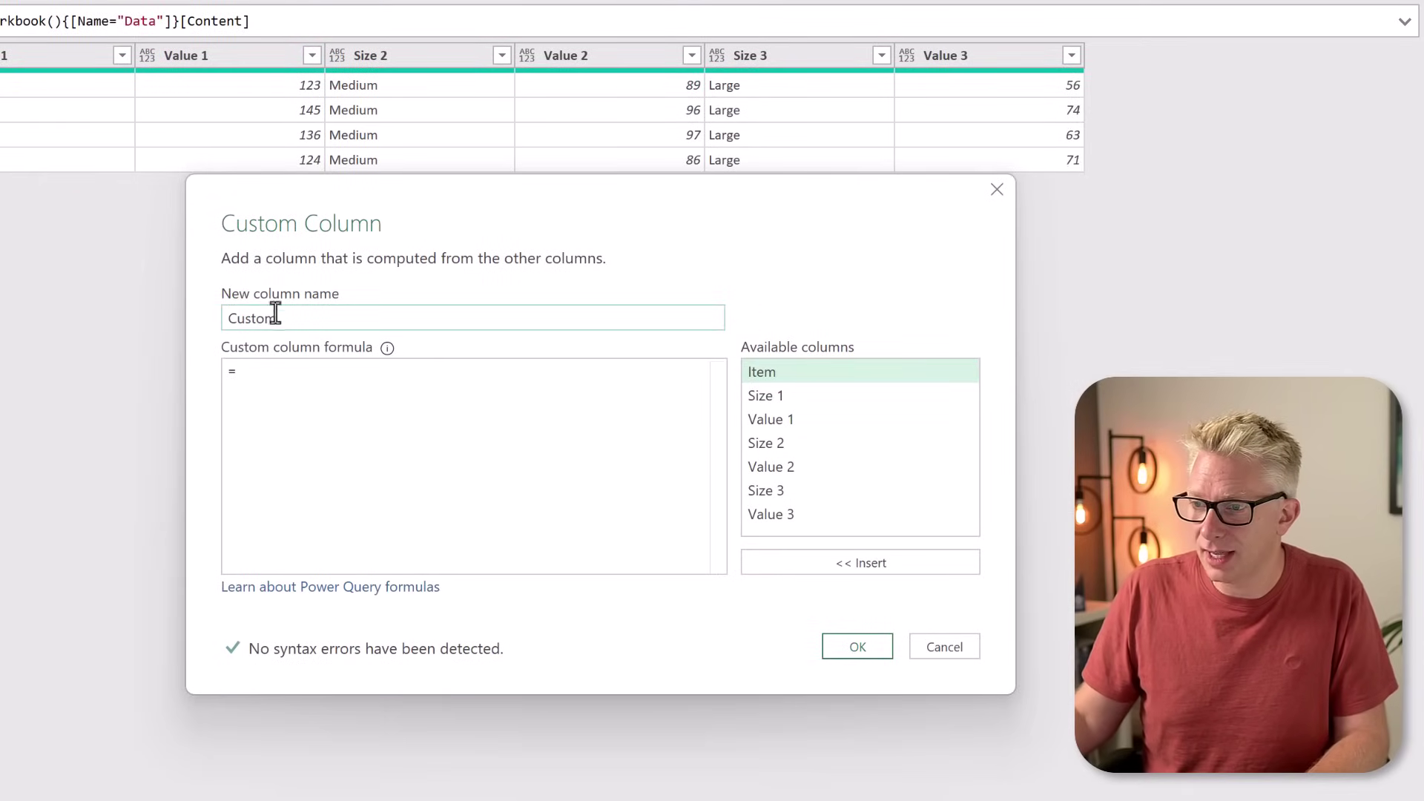
drag(814, 496, 780, 498)
drag(246, 326, 207, 327)
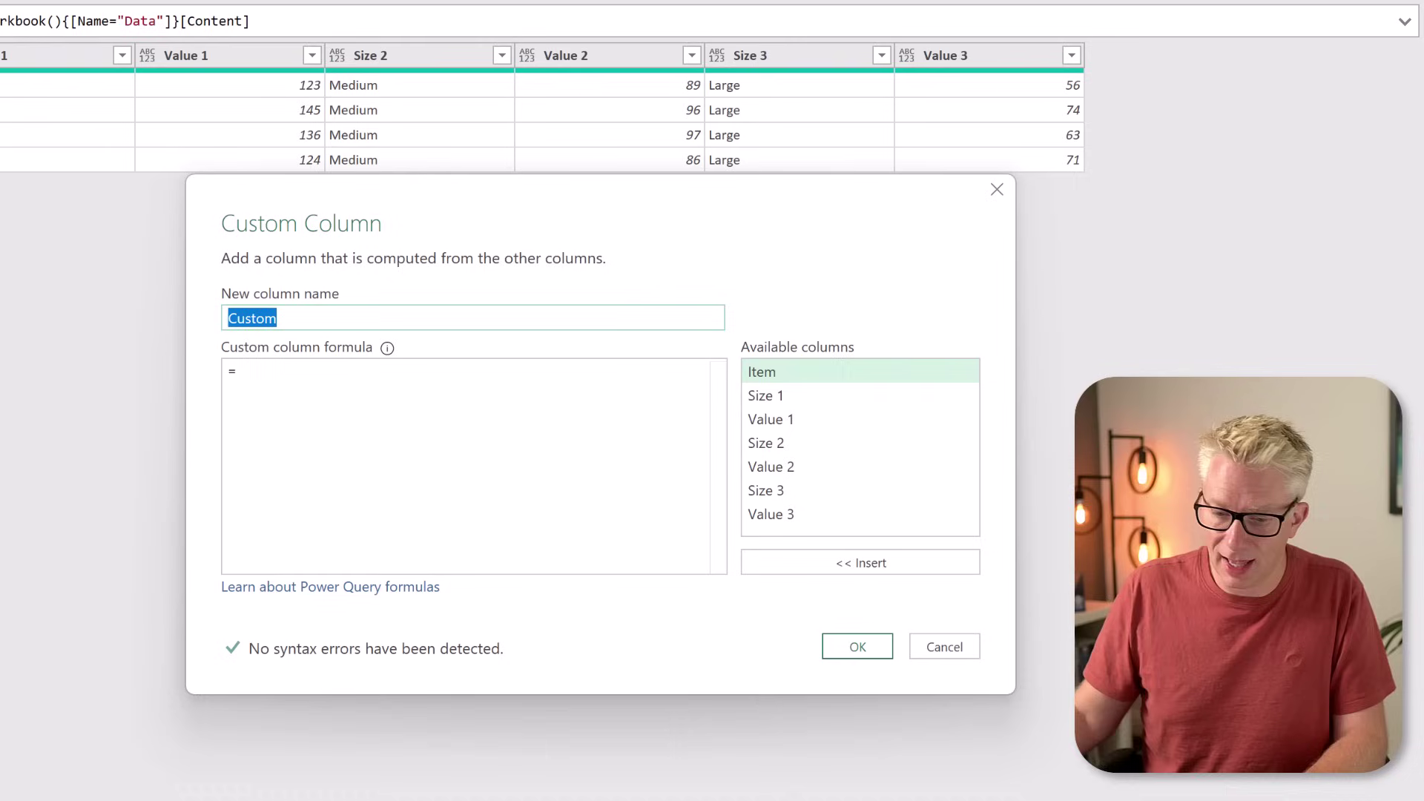
text(Temp)
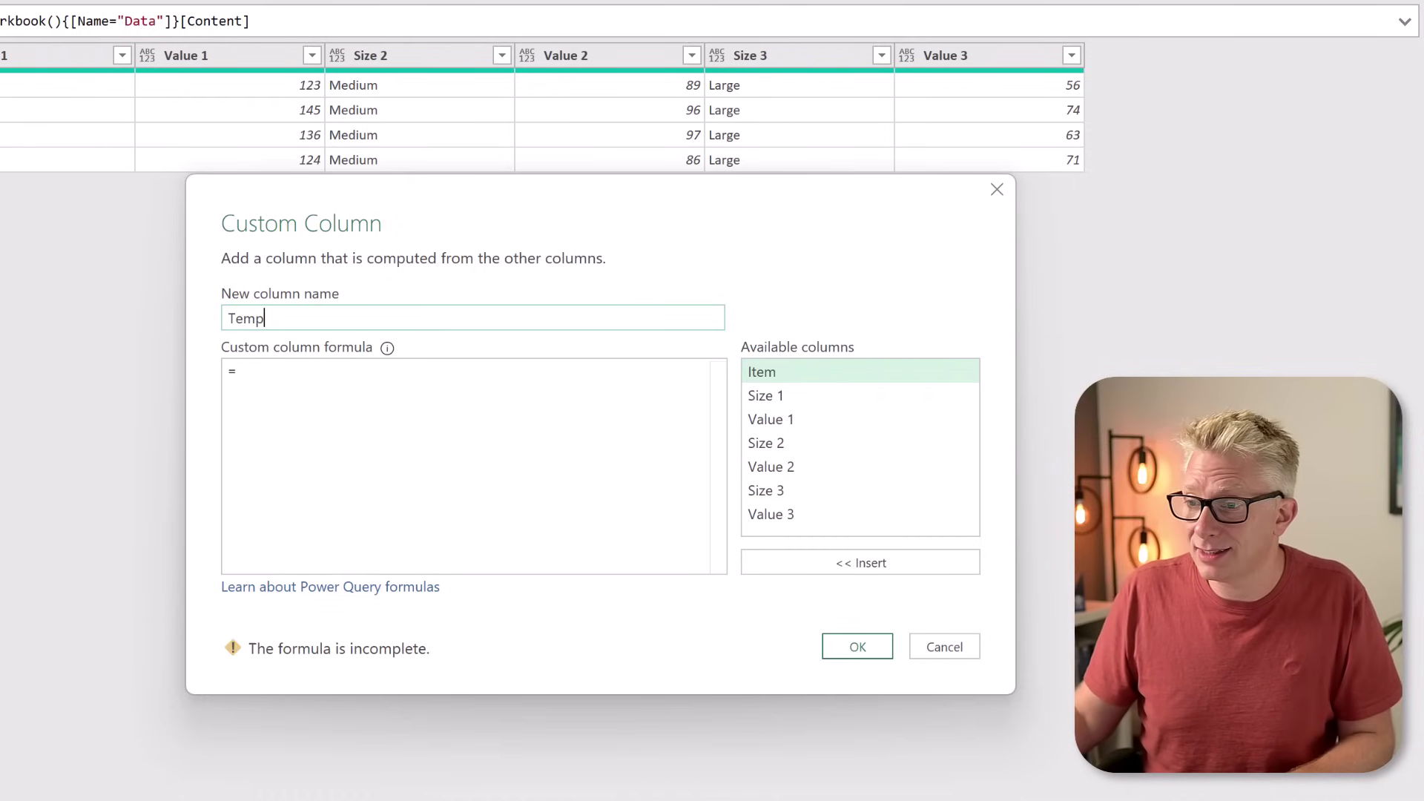
Step: Begin the Temp formula with { [Size = [Size 1], Value = [Value 1]], and select that record line
click(278, 377)
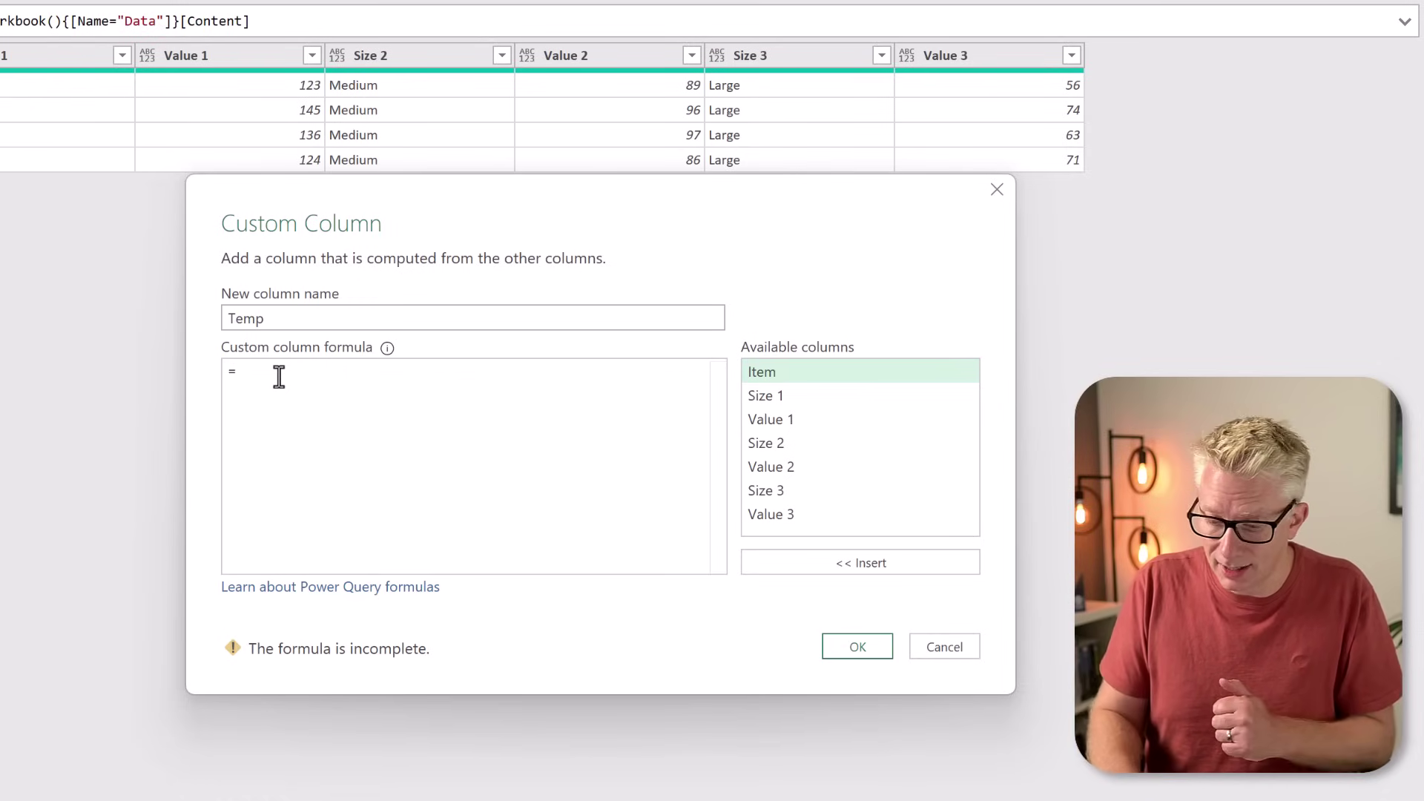
text({)
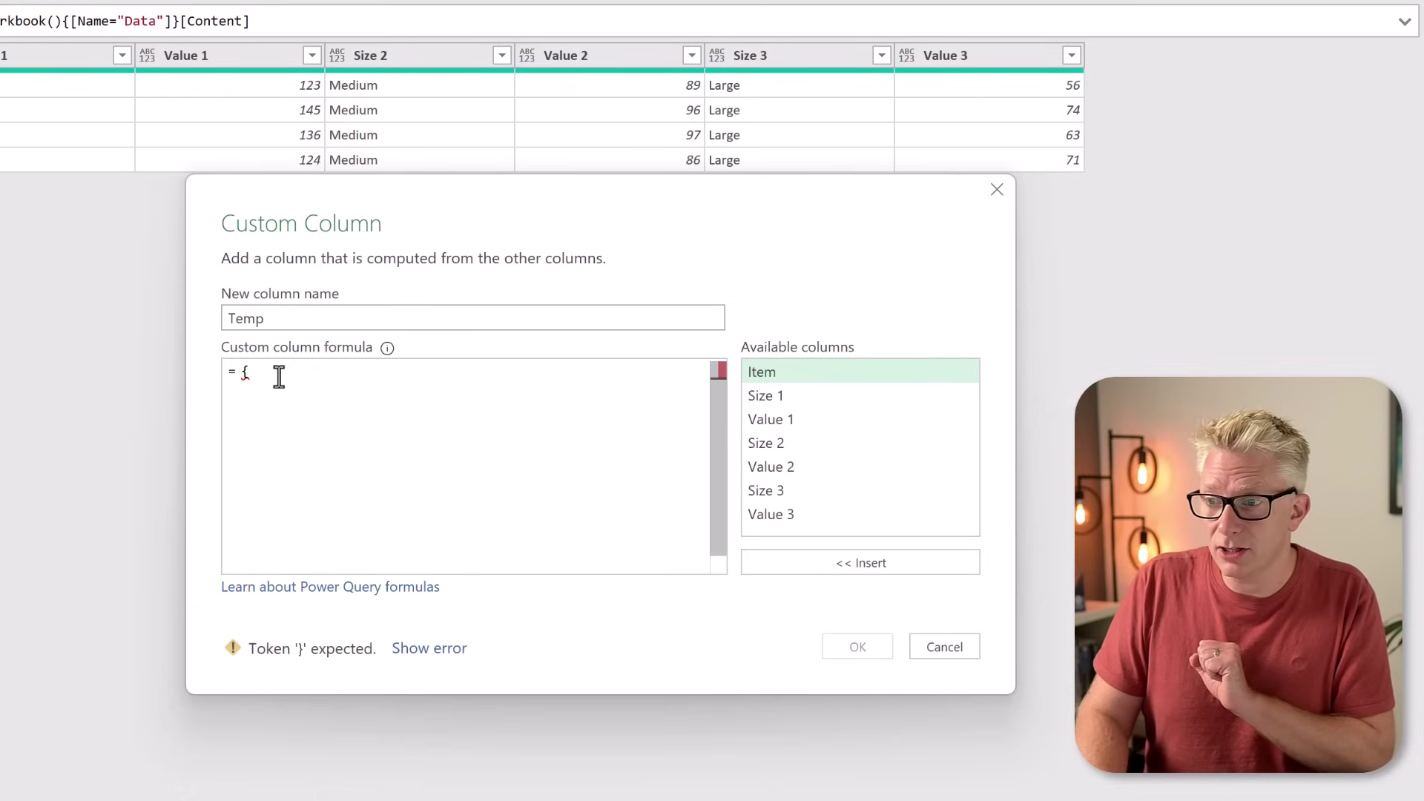
text([)
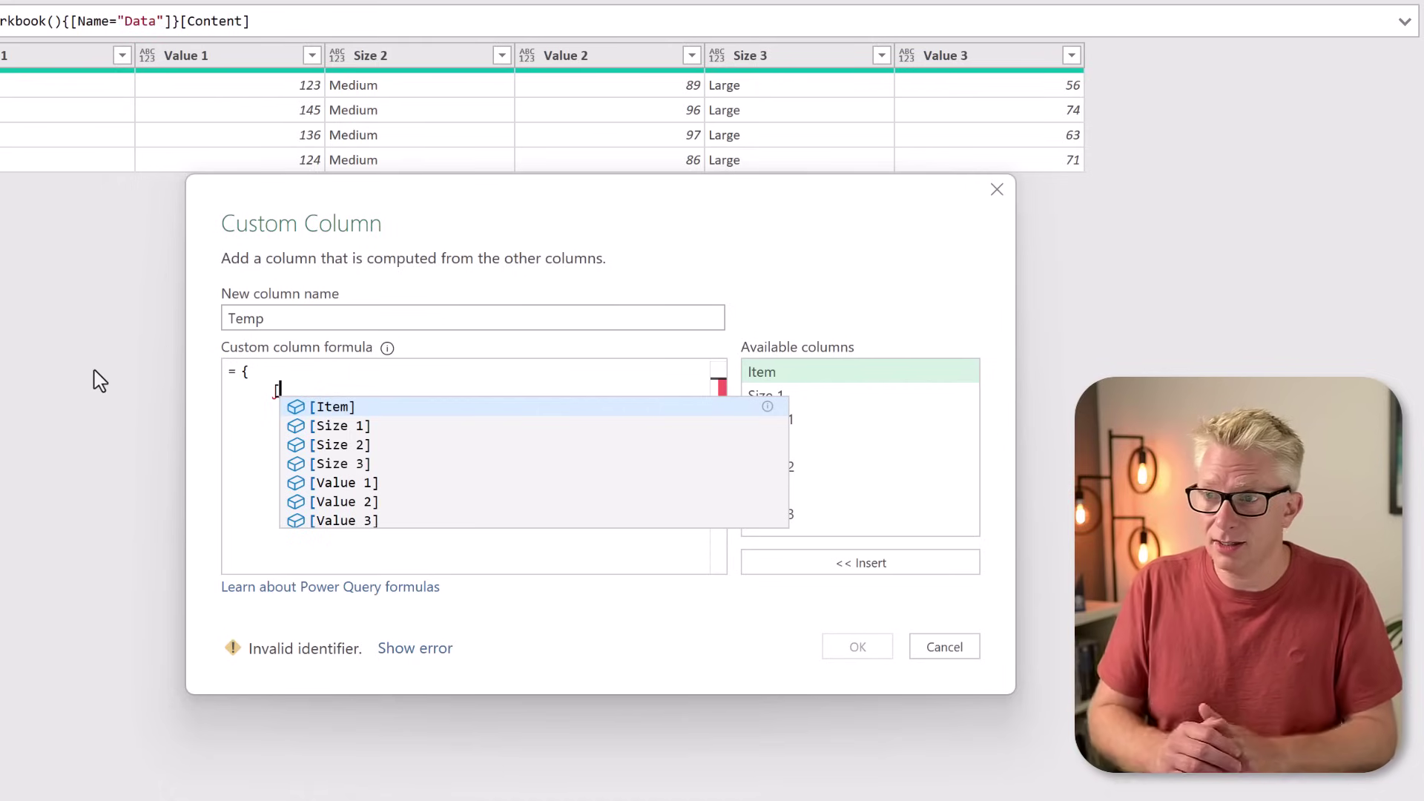
text(Size)
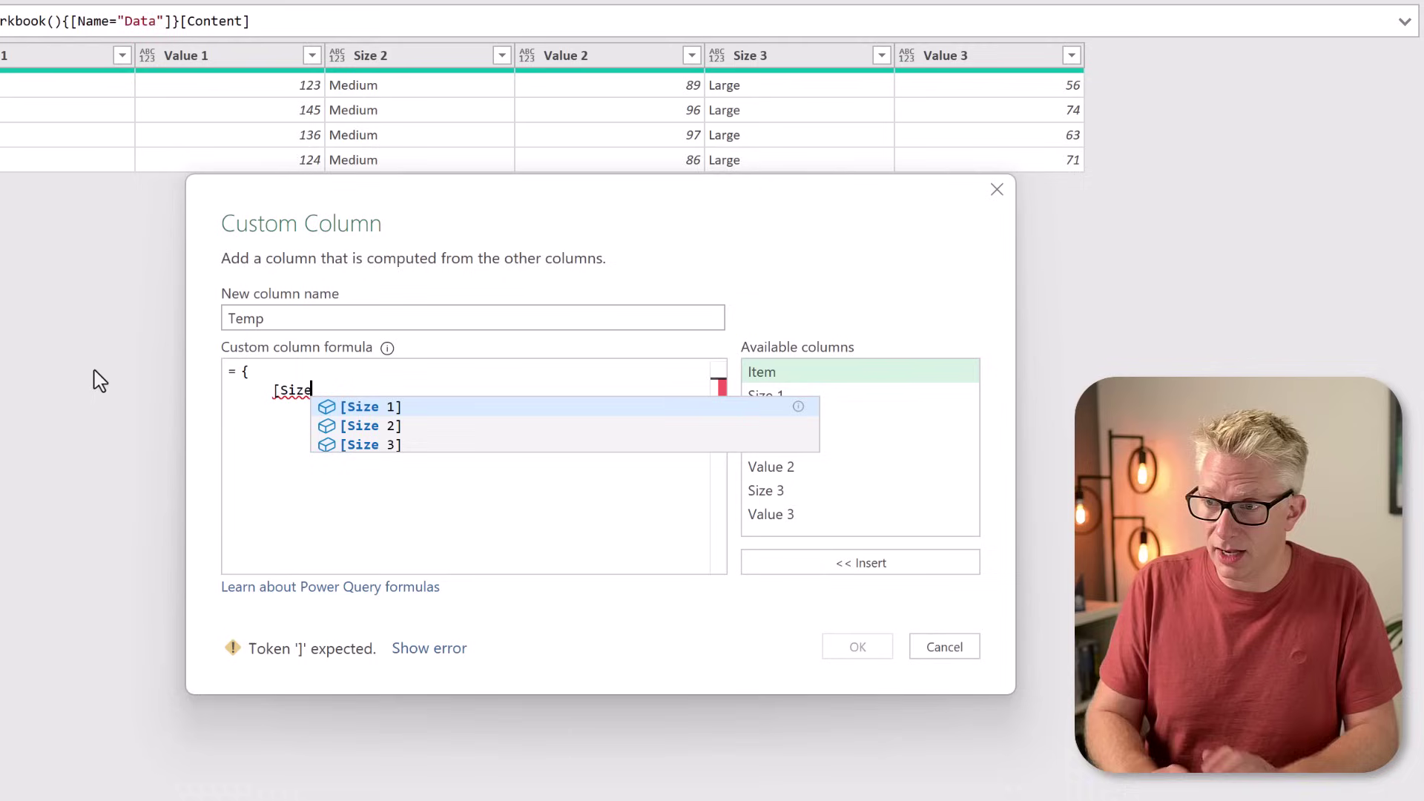
text( =)
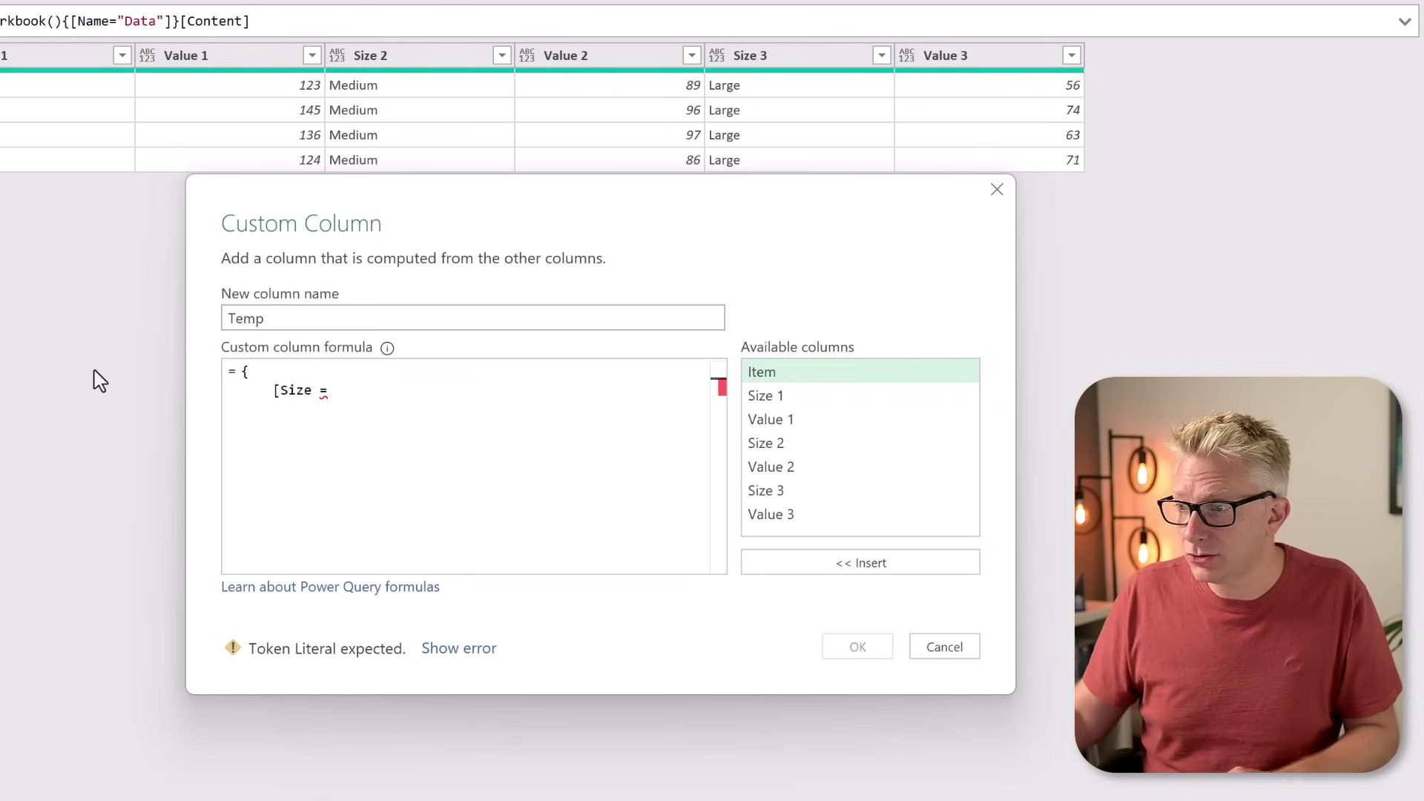
double_click(771, 395)
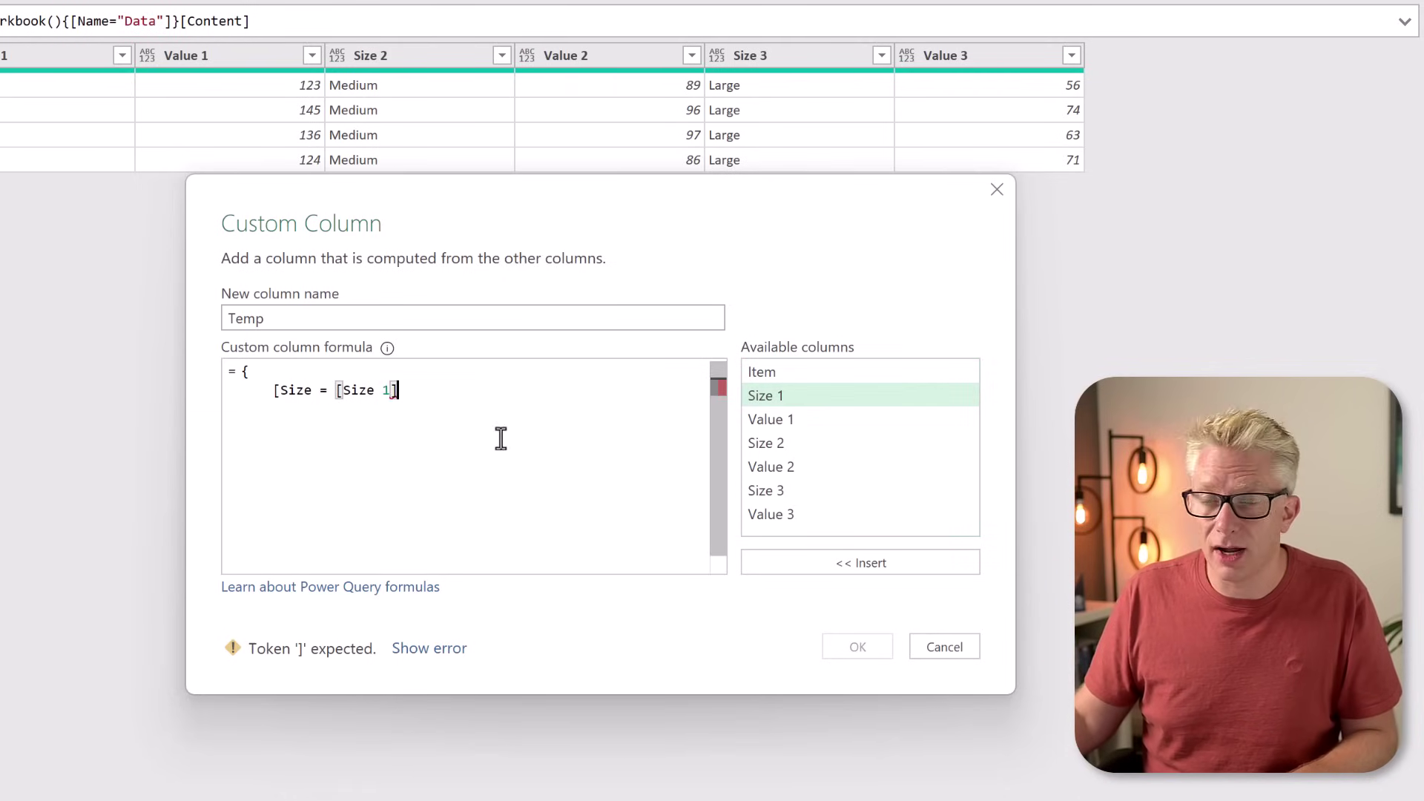
text(,)
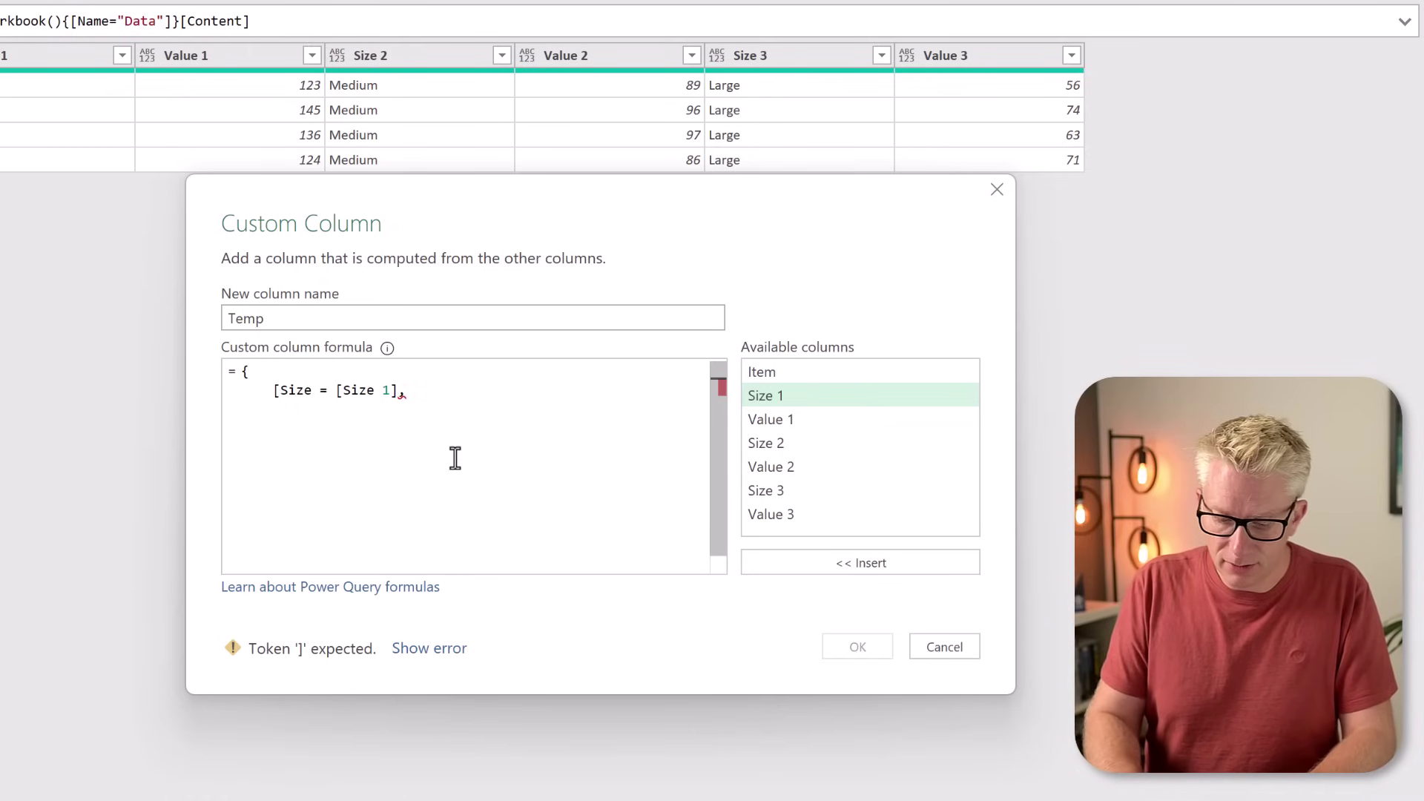
text( Value =)
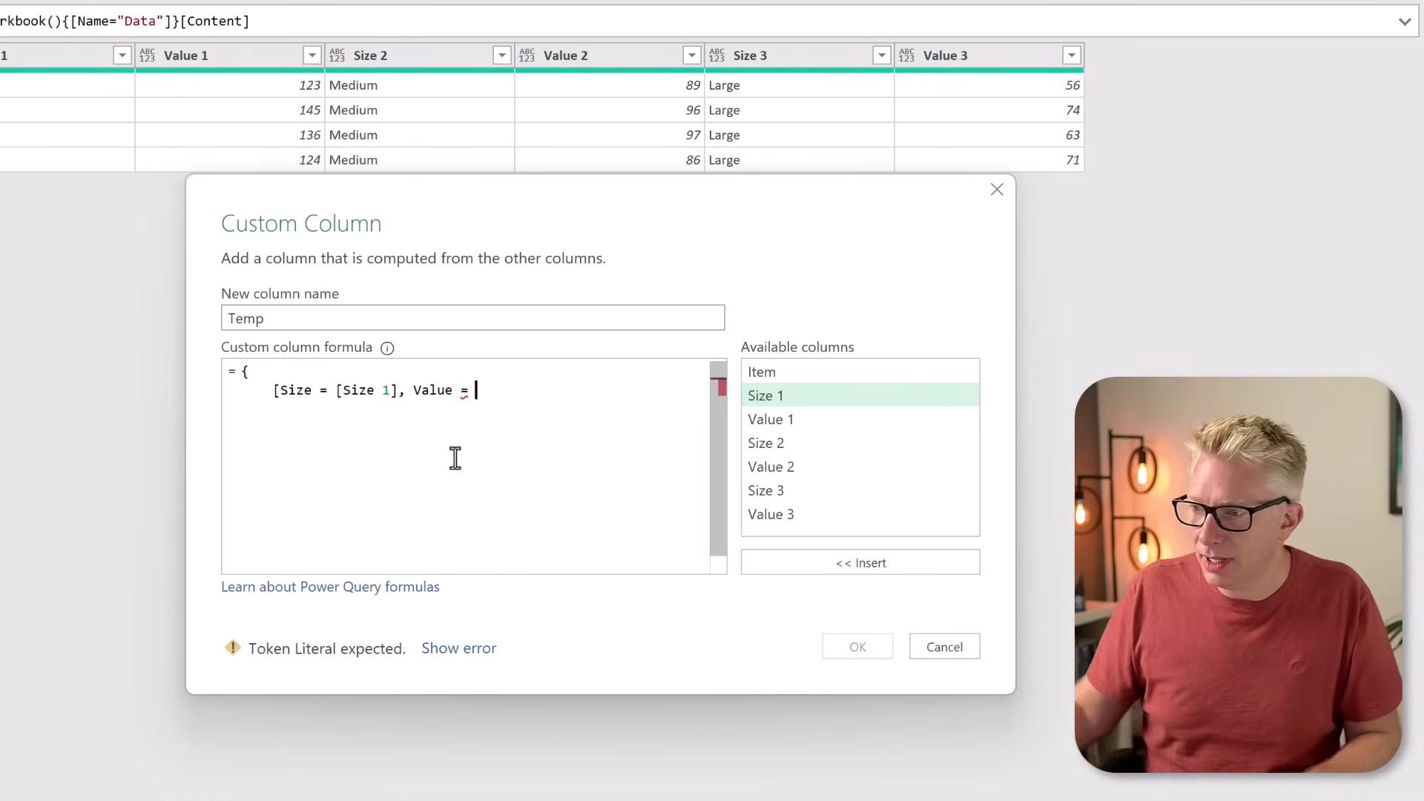
double_click(796, 419)
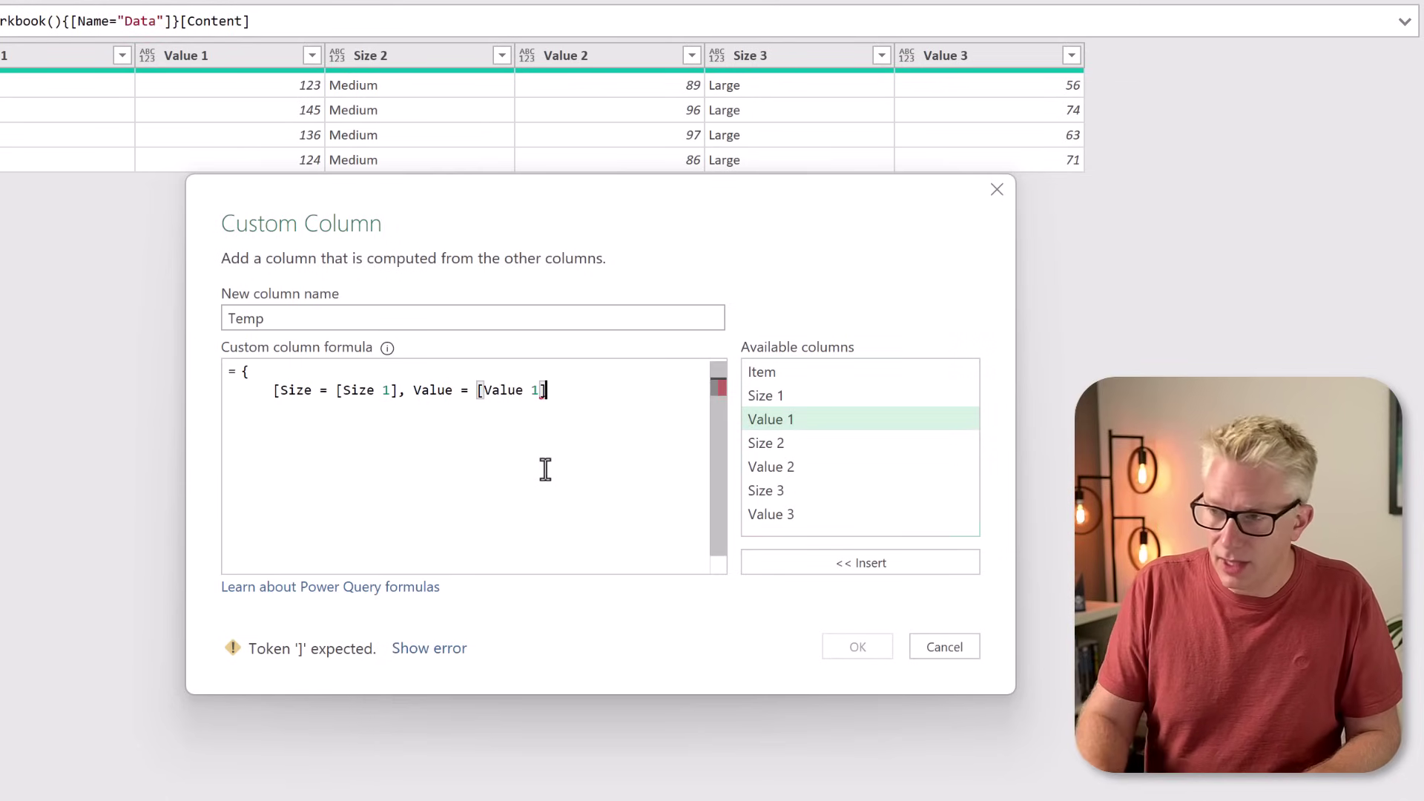
text(])
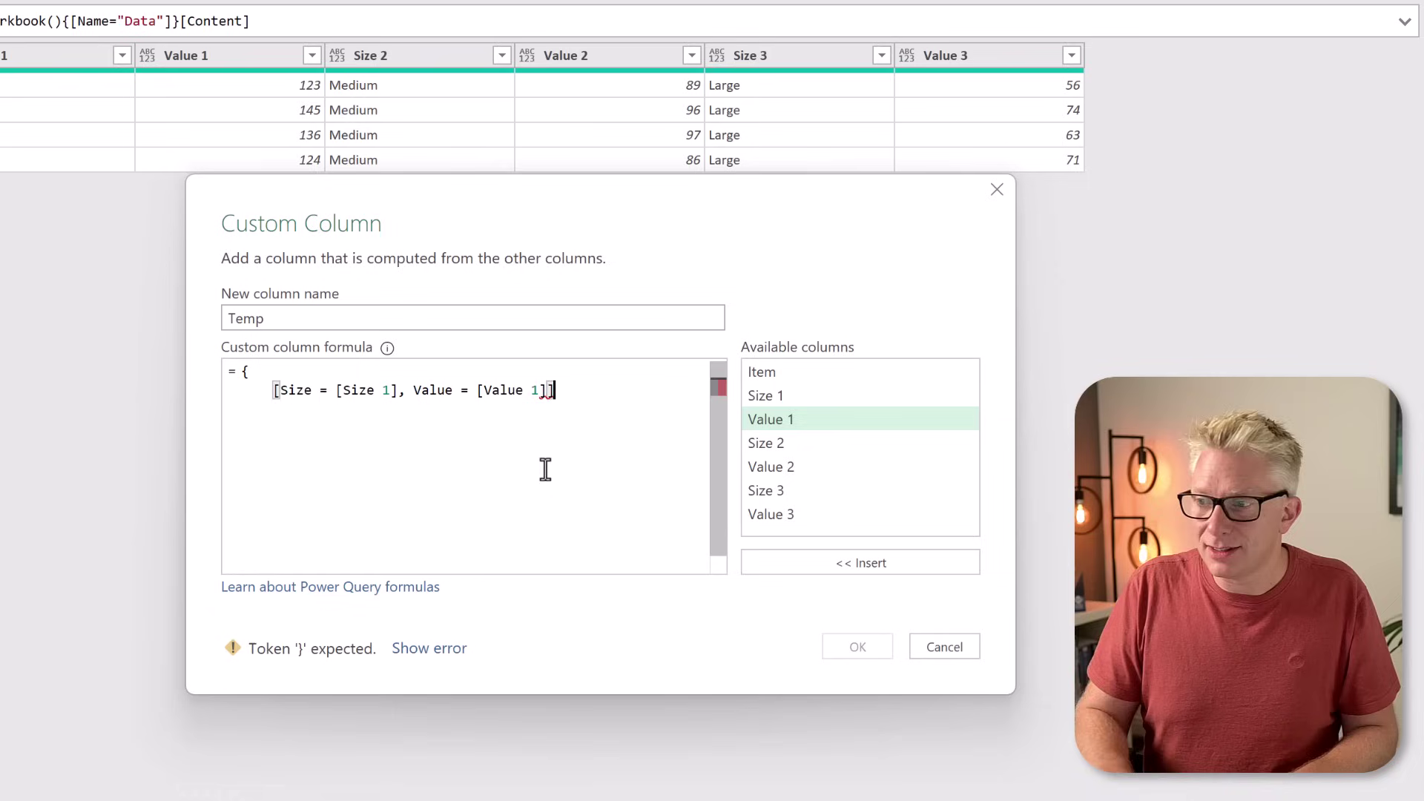
text(,)
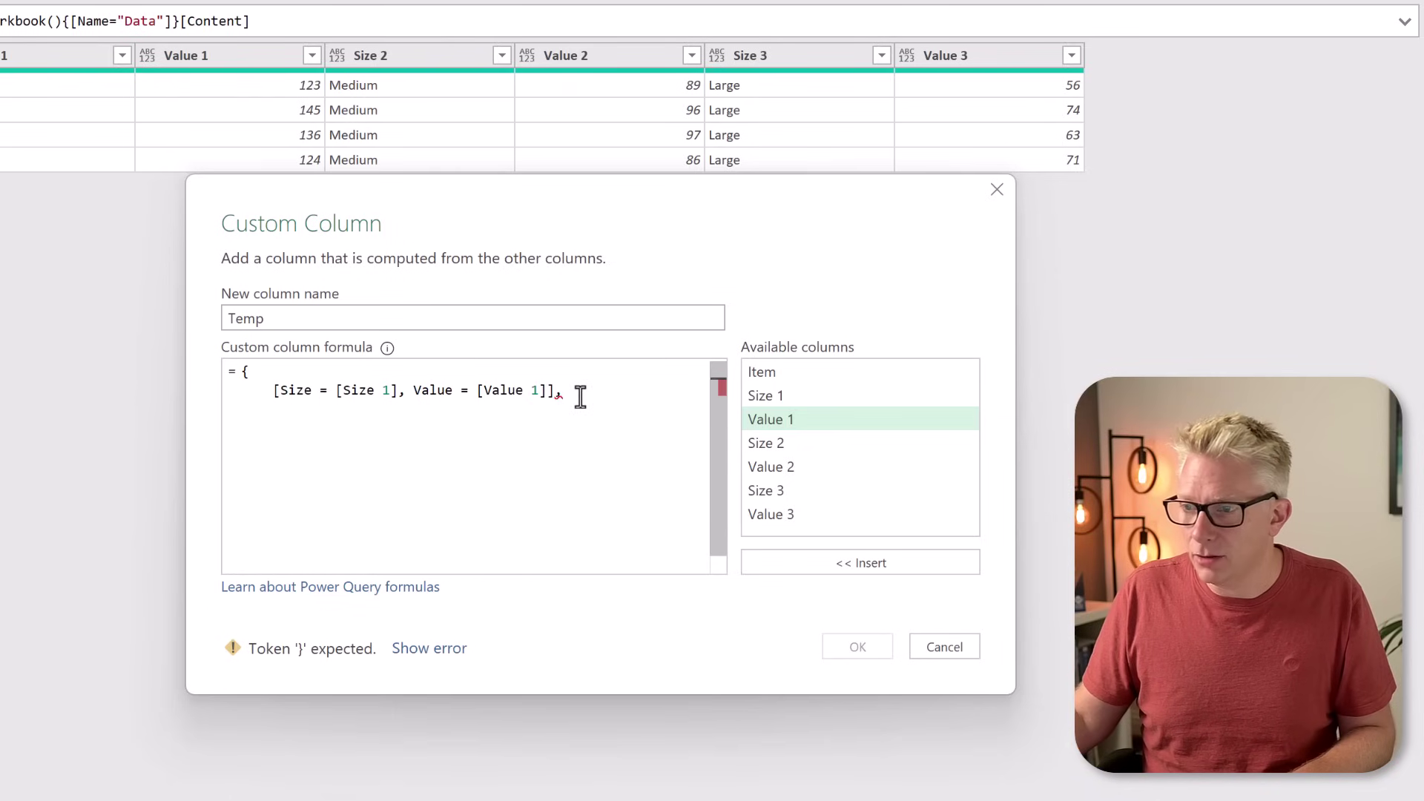
drag(569, 391, 274, 389)
Step: Copy the Size/Value record line and paste it twice on new lines
key(ctrl+c)
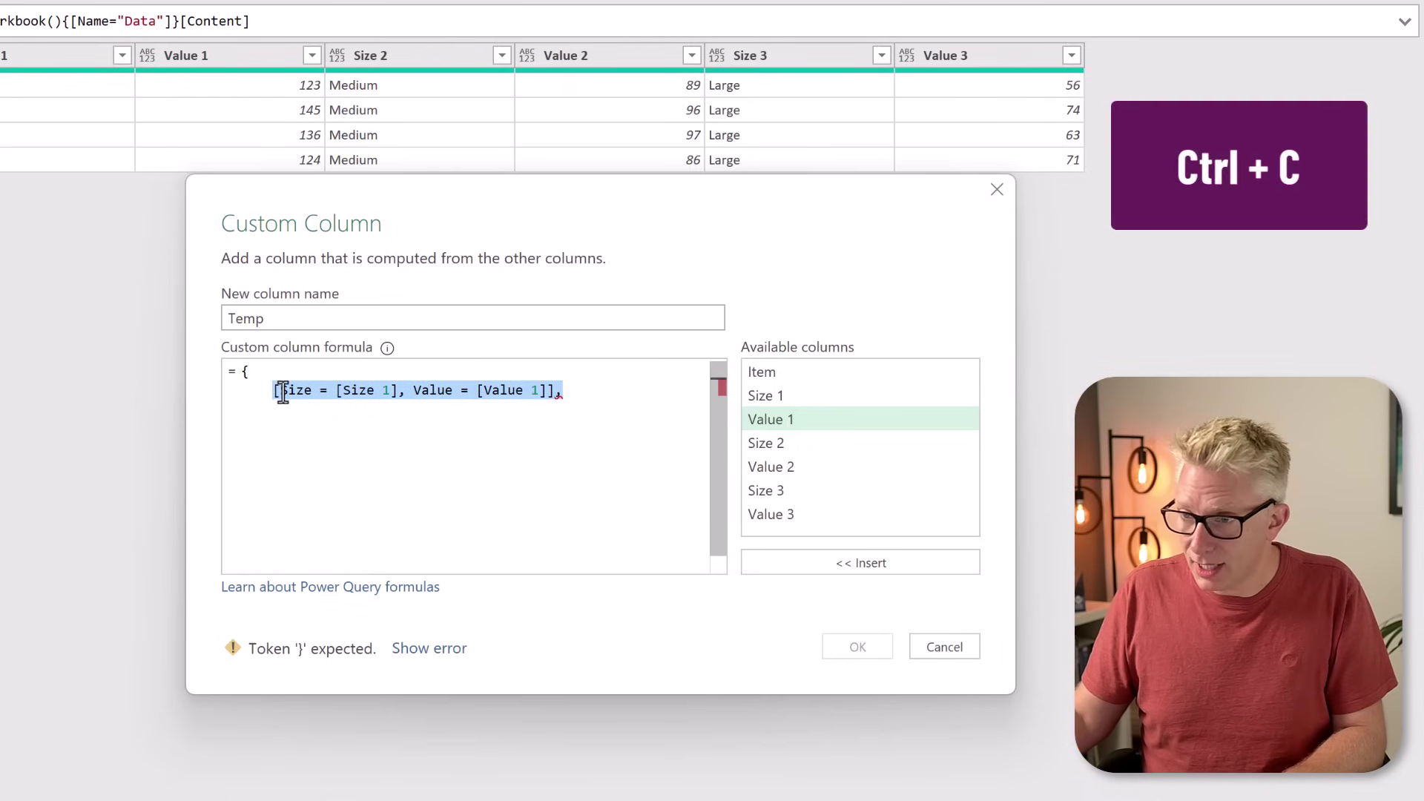
click(308, 428)
key(Return)
key(ctrl+v)
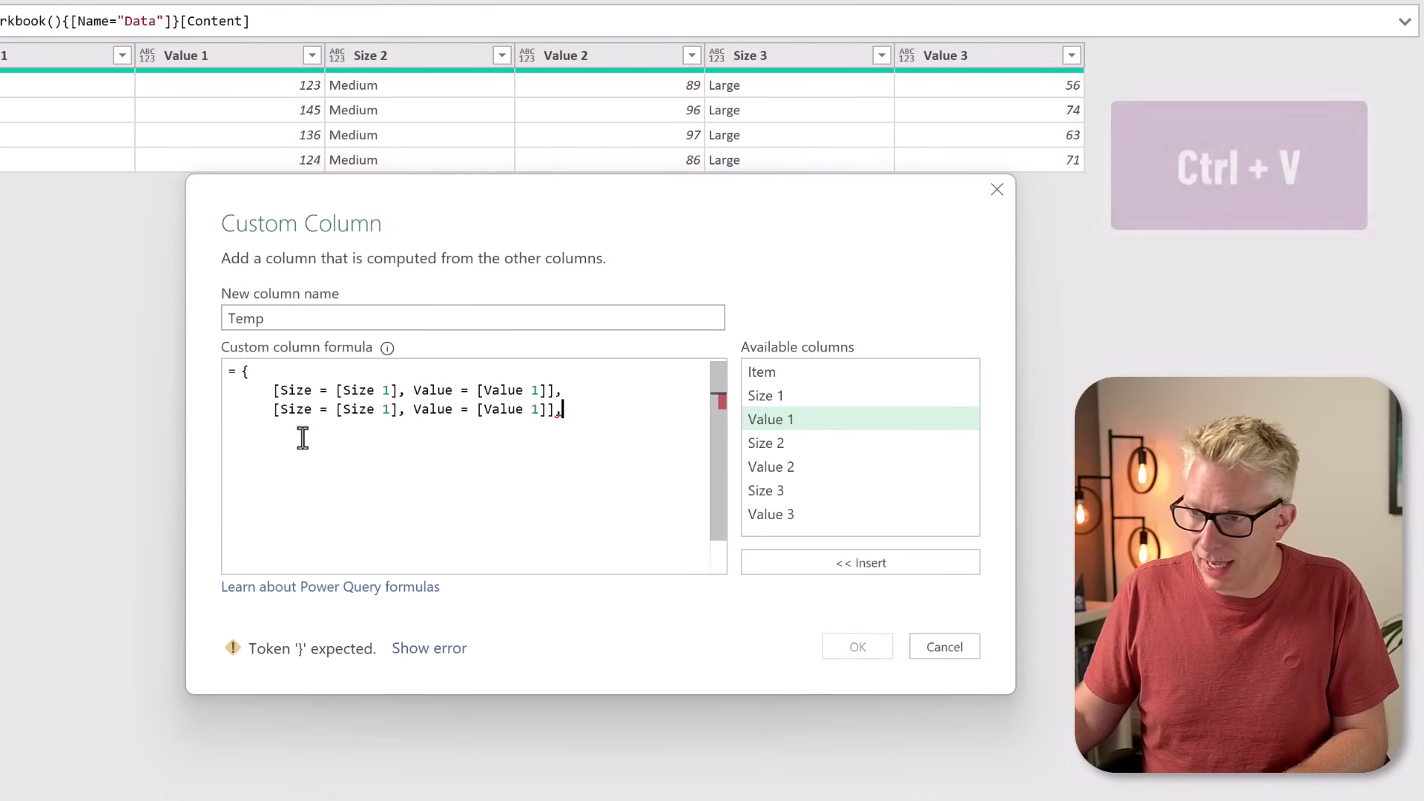
key(Return)
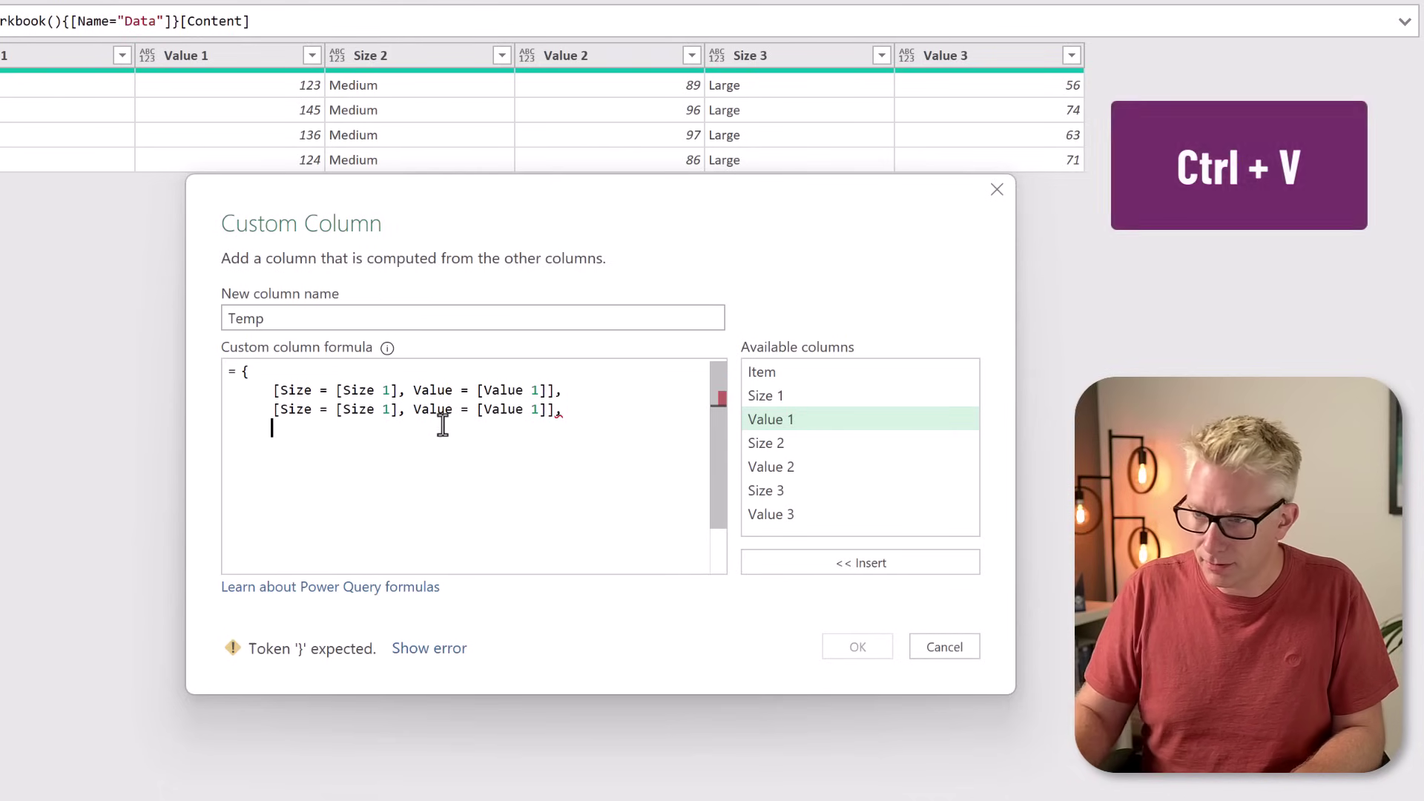
key(ctrl+v)
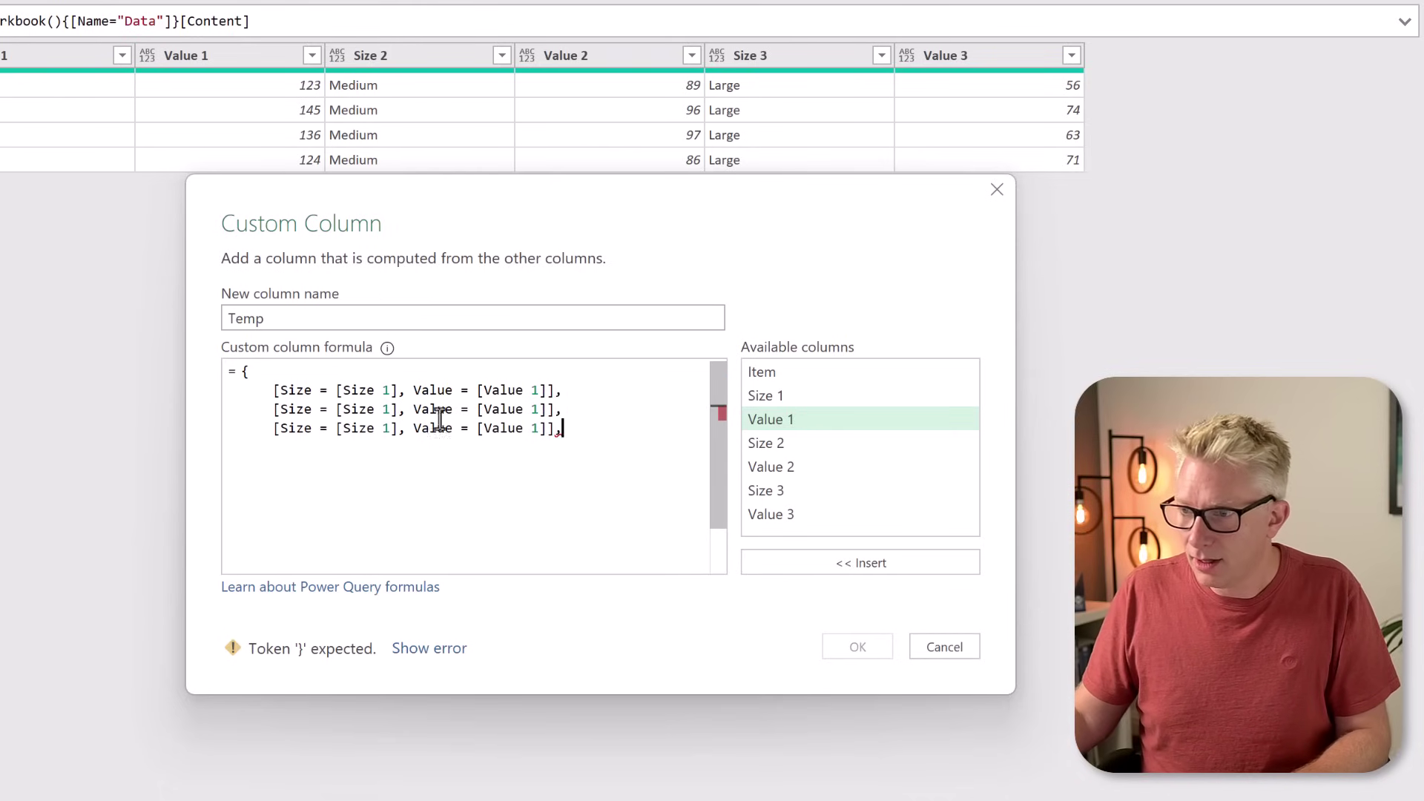
Step: Renumber the second and third records to Size 2/Value 2 and Size 3/Value 3
click(388, 408)
key(BackSpace)
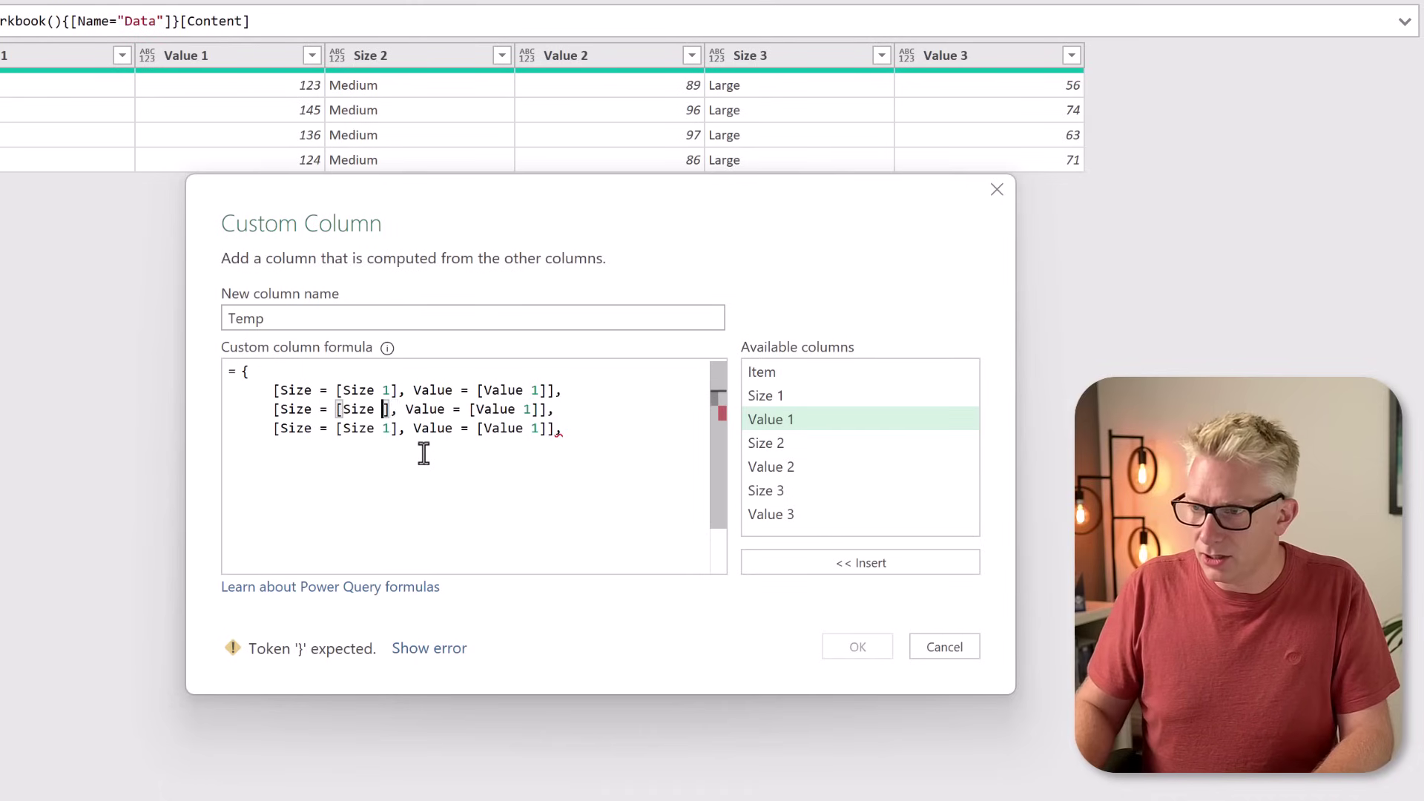
text(2)
key(Down)
key(BackSpace)
text(3)
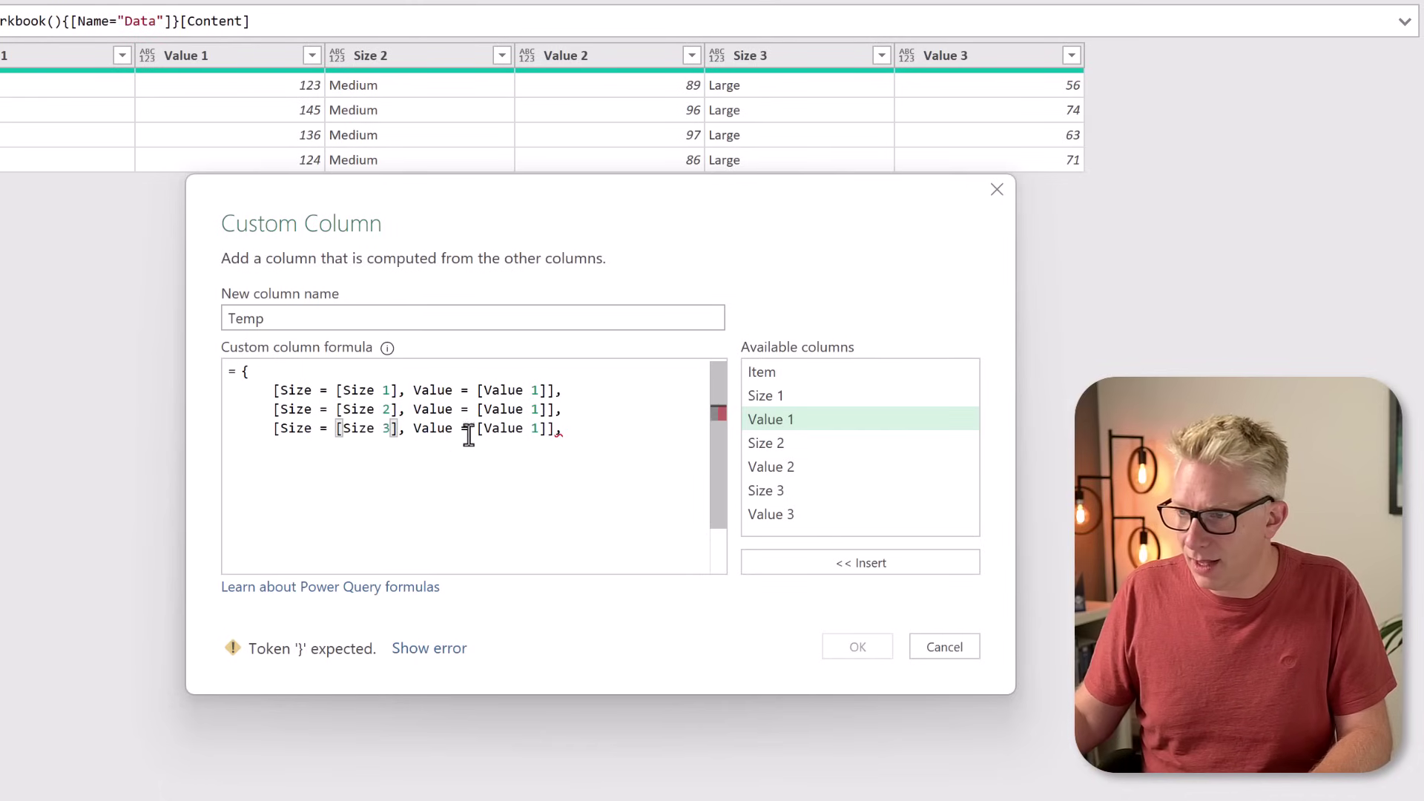
click(539, 412)
key(BackSpace)
text(2)
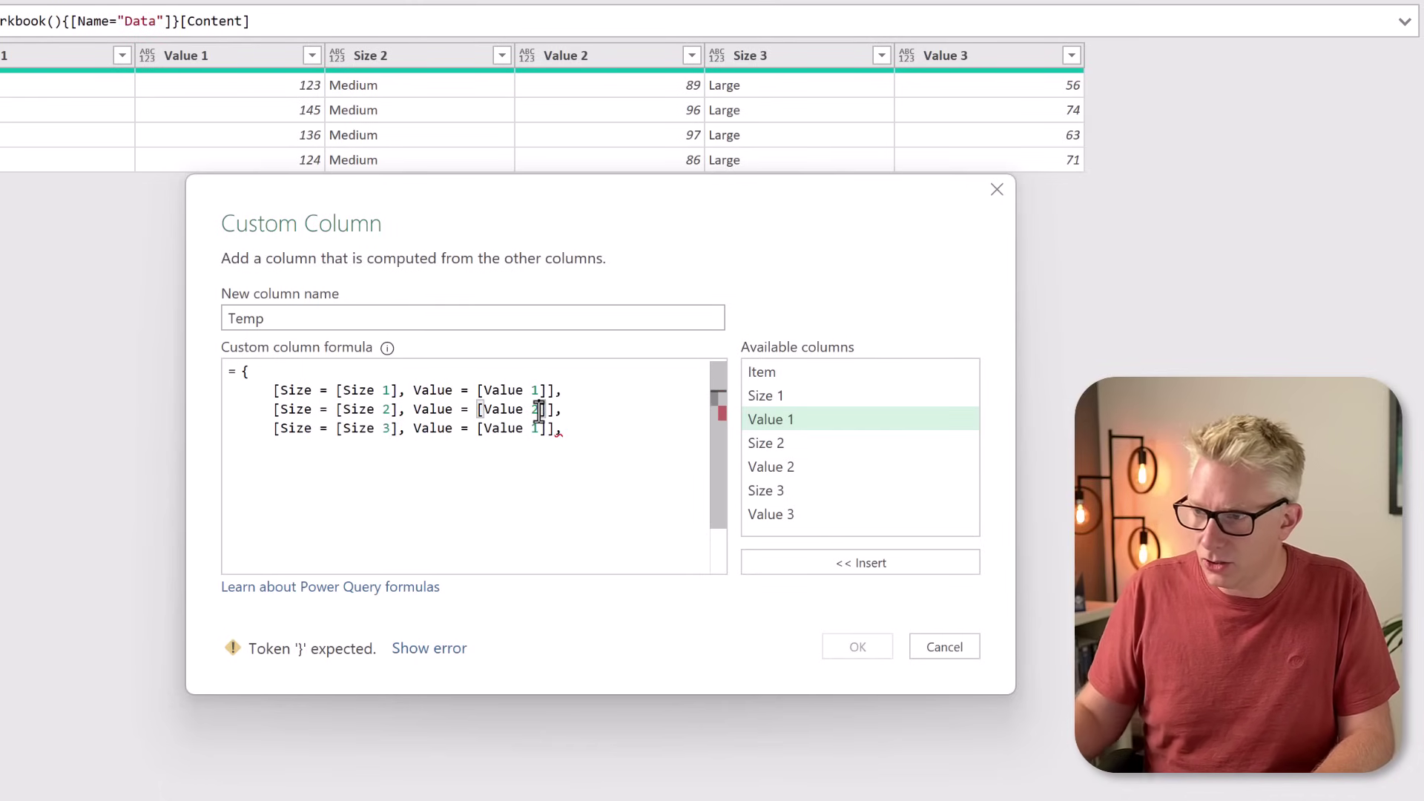
key(Down)
key(BackSpace)
text(3)
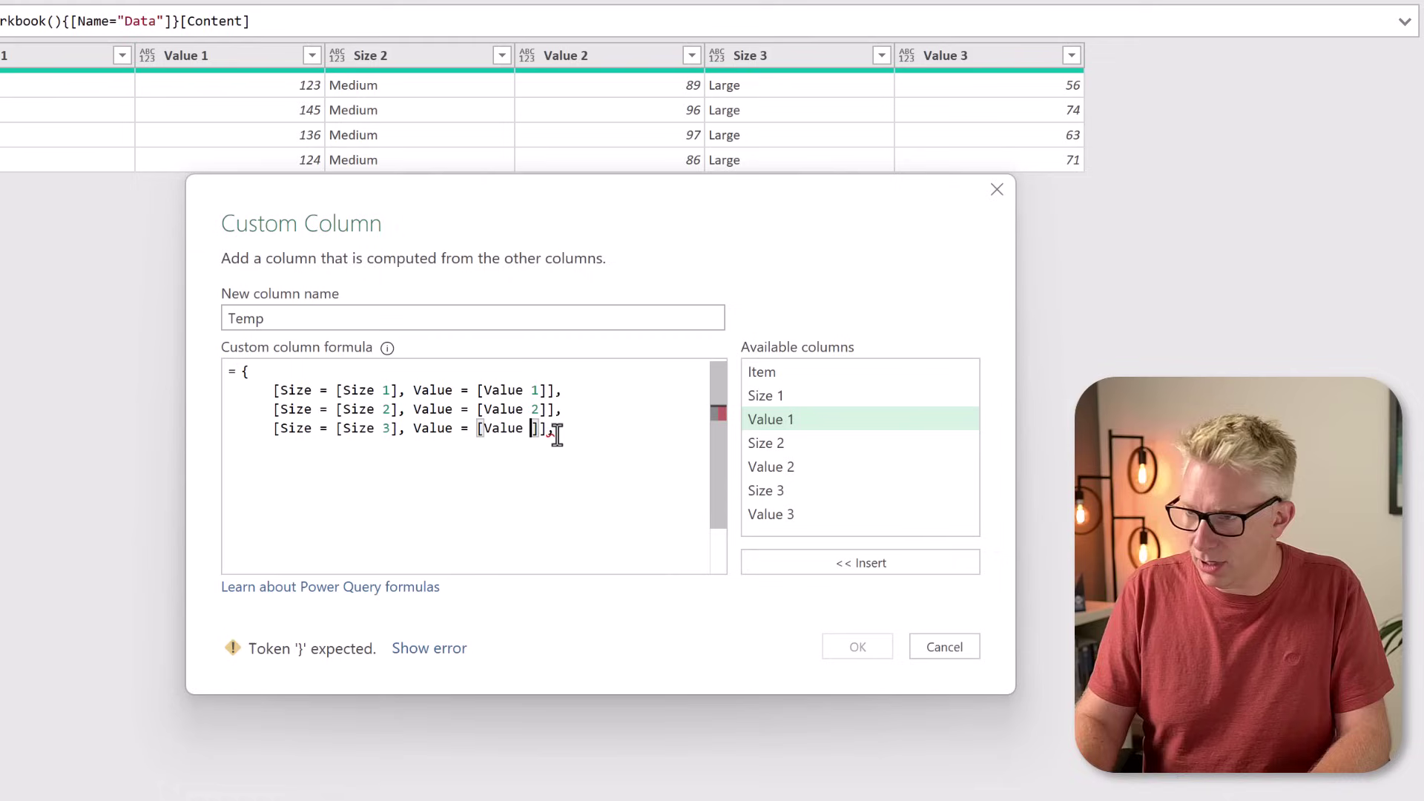
Step: Remove the trailing comma after the last record and close the list with }
mouse_move(557, 434)
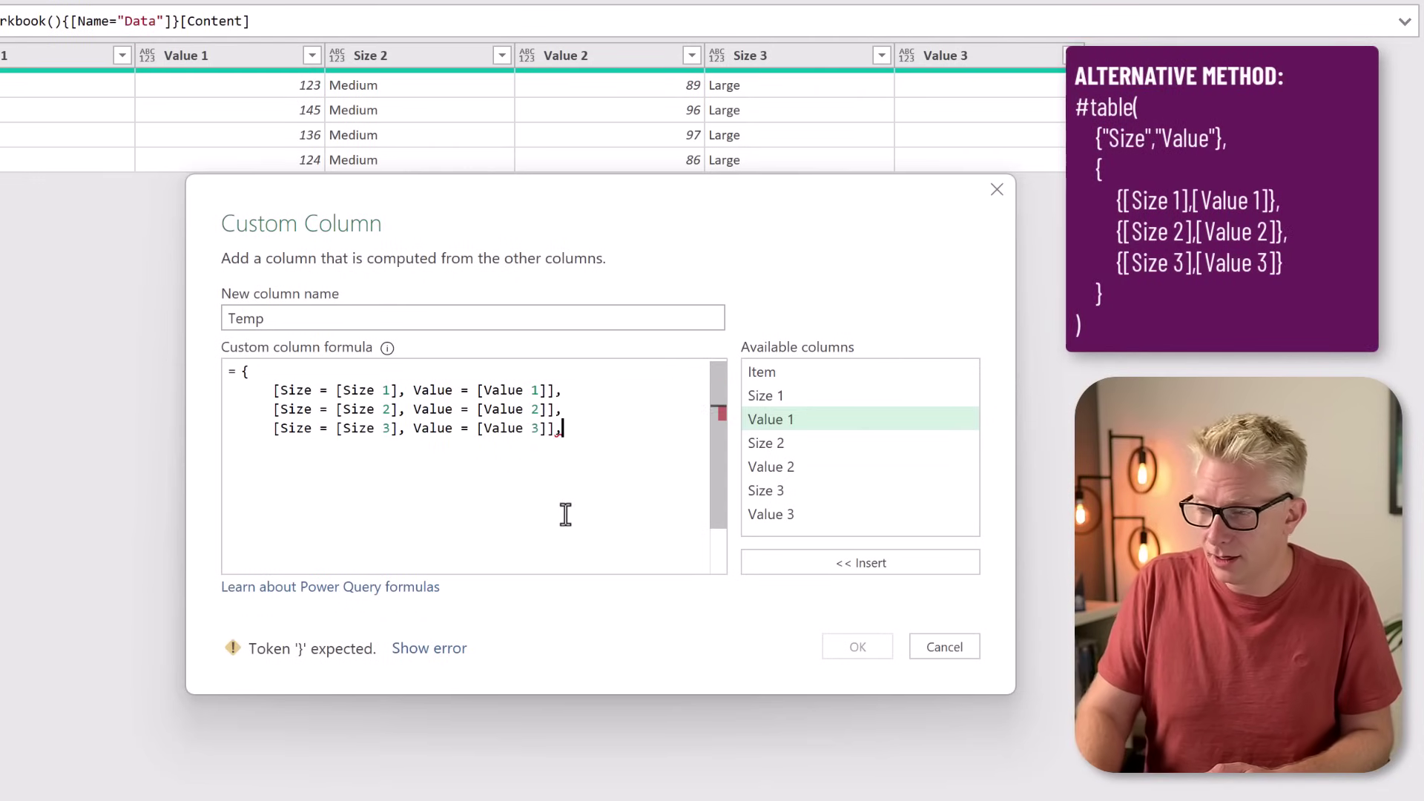
key(BackSpace)
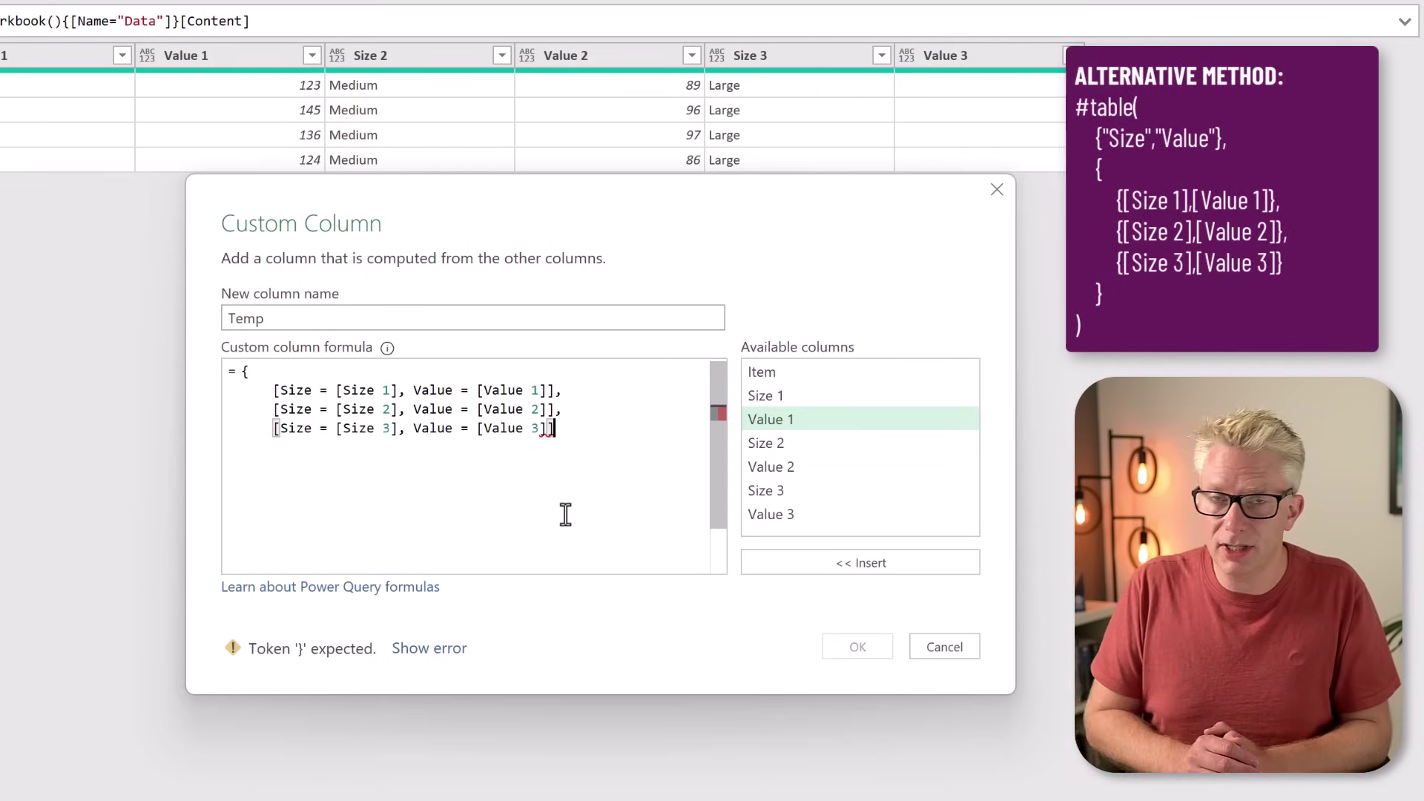
key(Return)
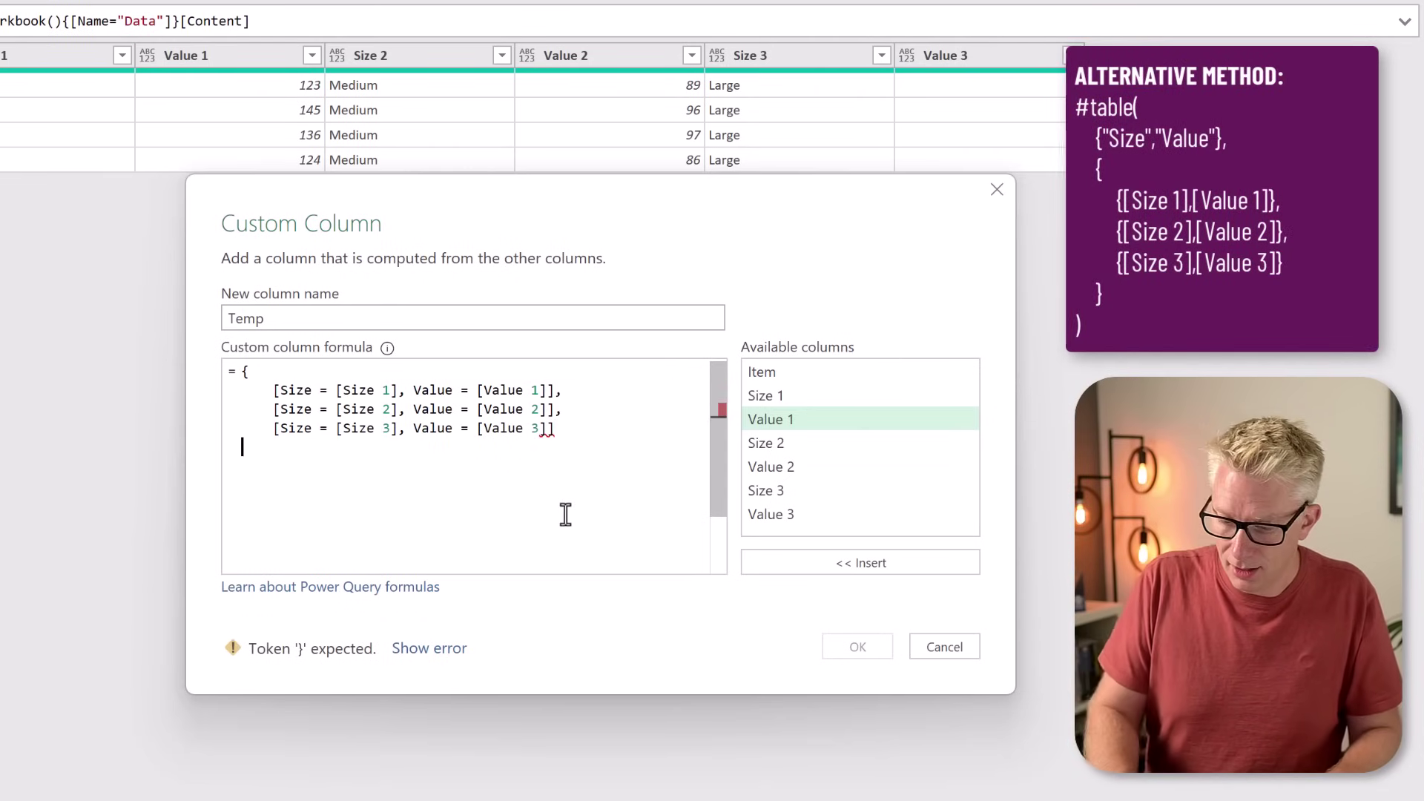
text(})
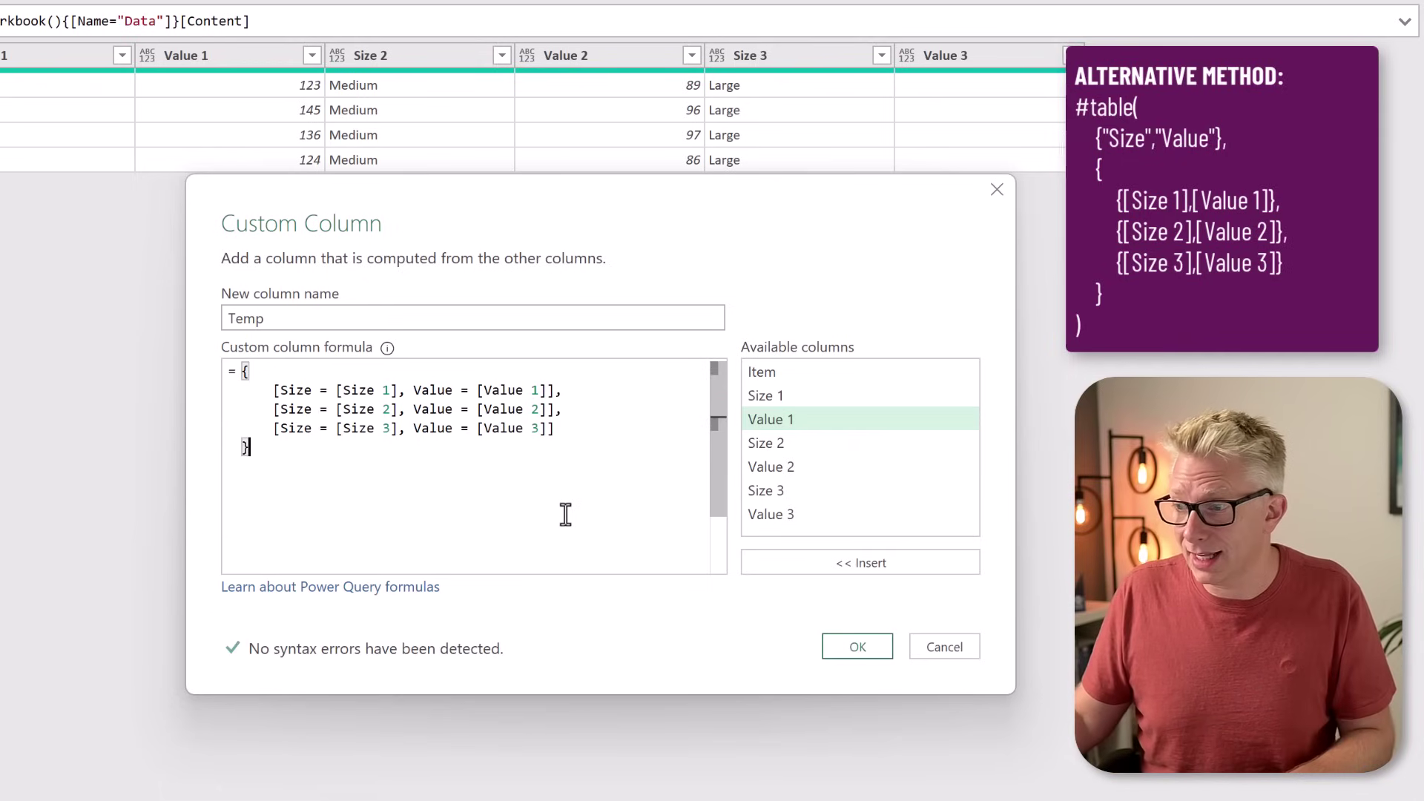
Step: Create the Temp column, then keep only Item and Temp with Remove Other Columns
click(865, 656)
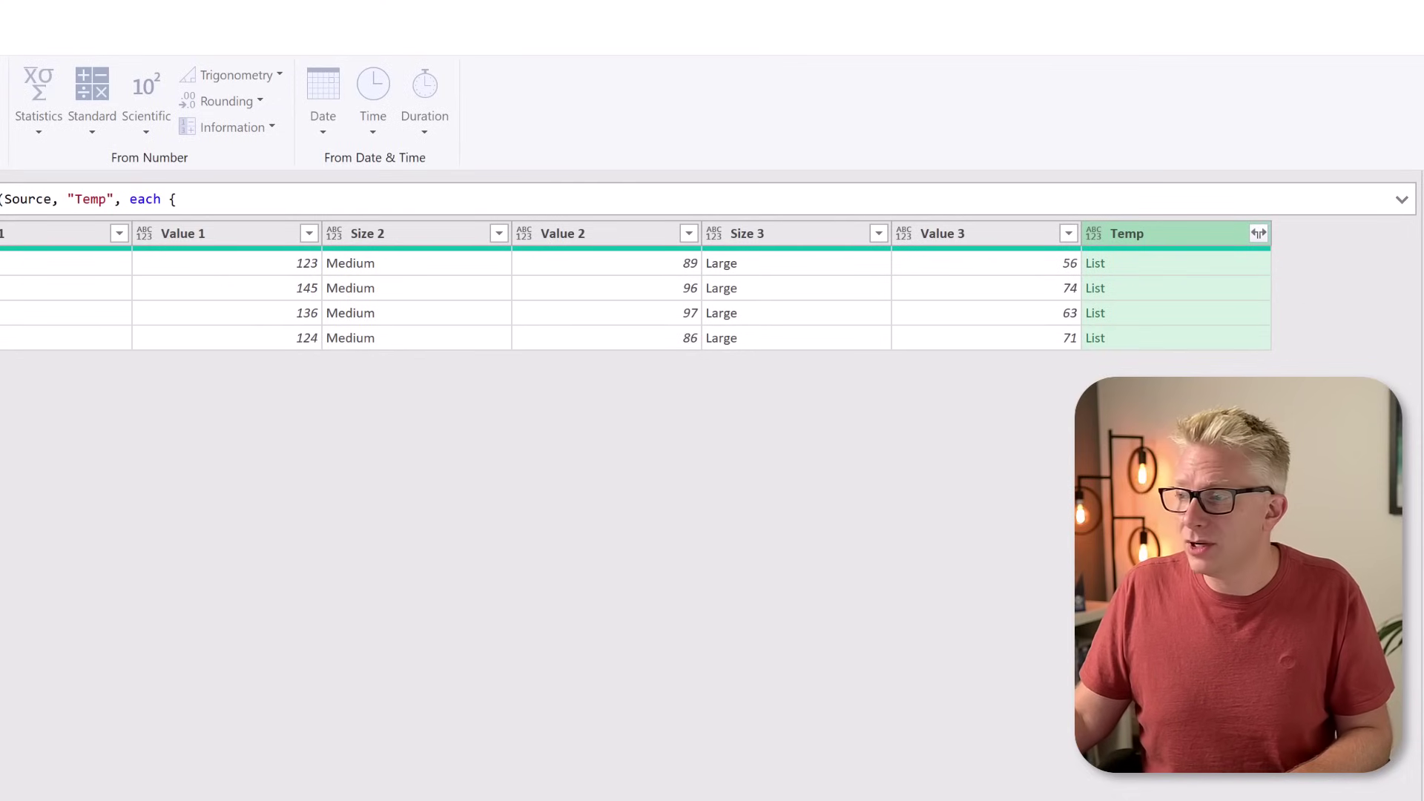
click(1179, 268)
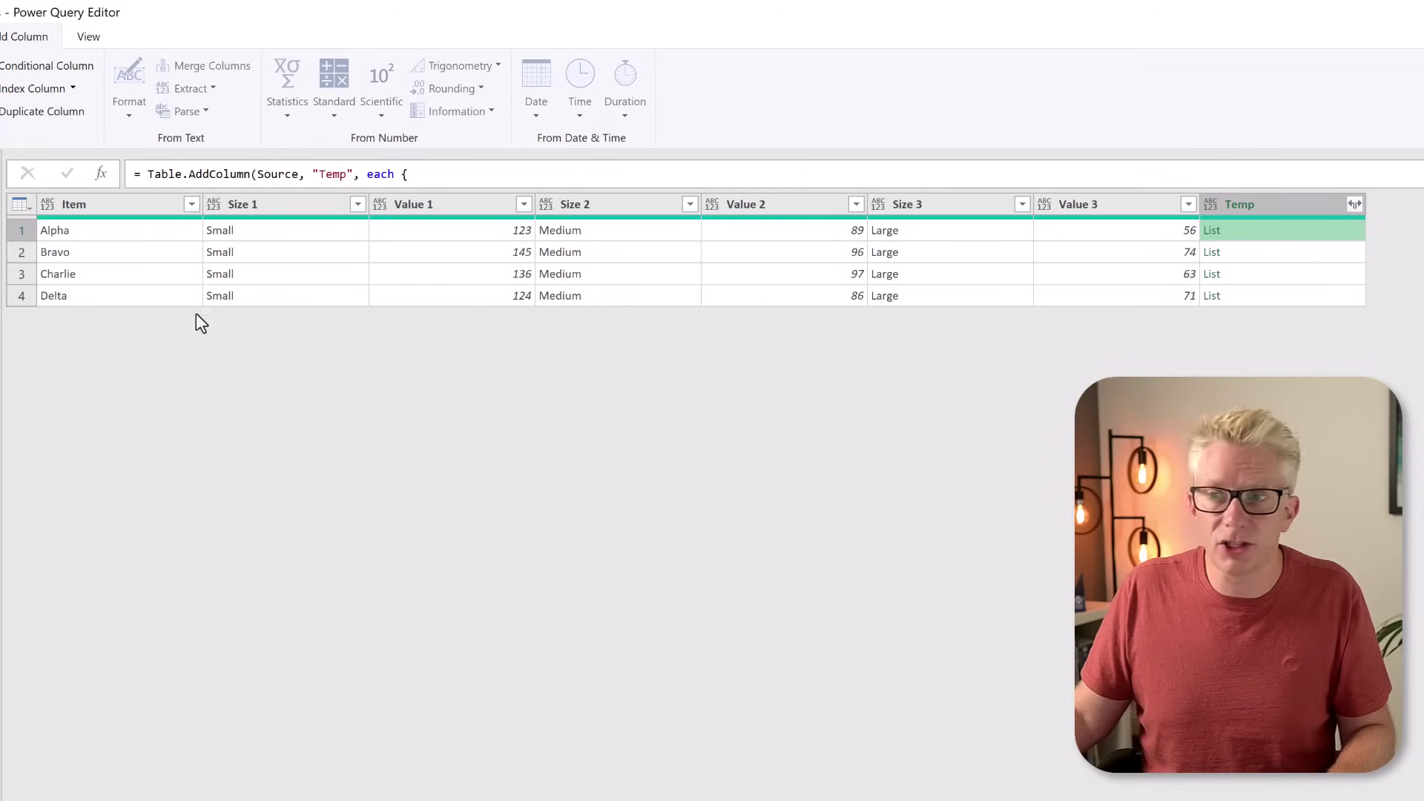
click(144, 216)
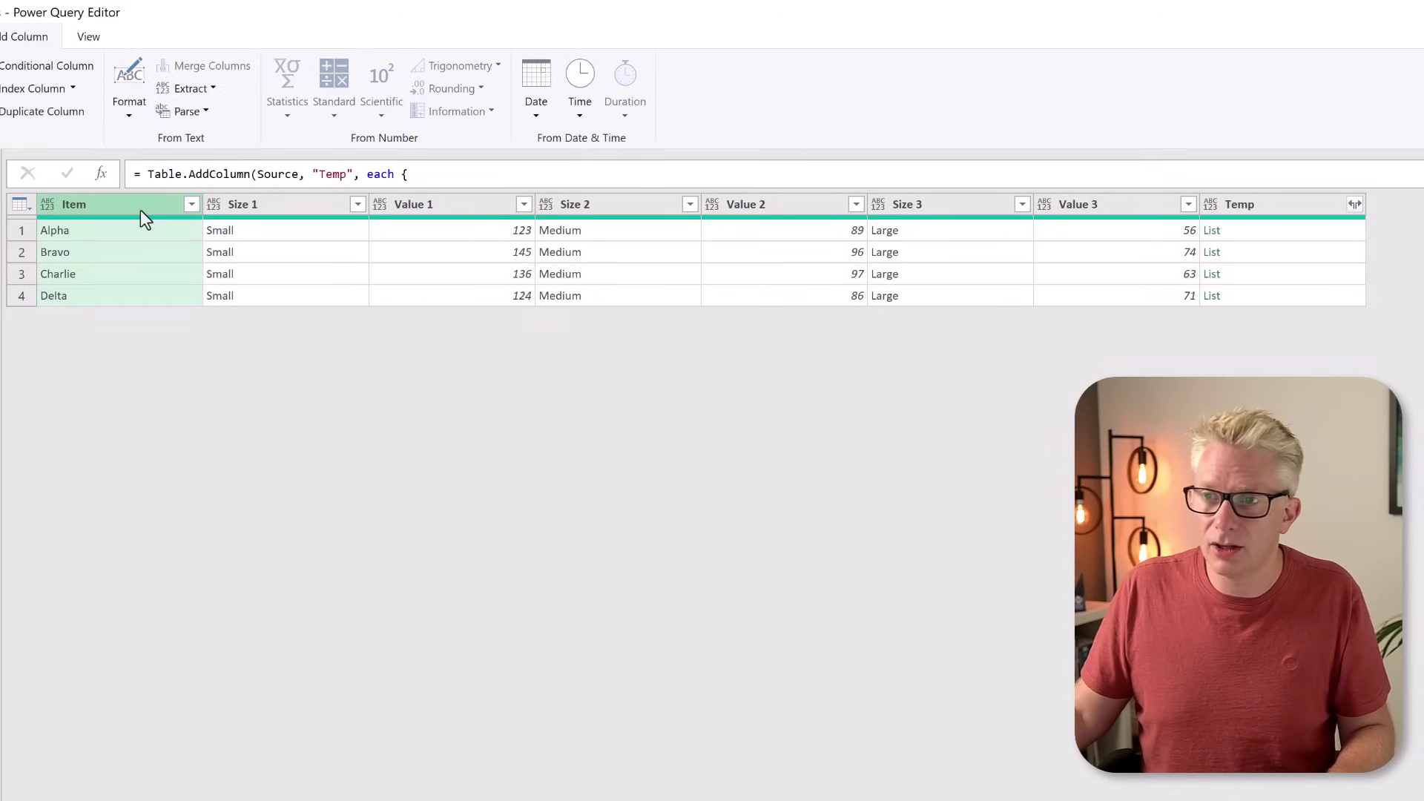
ctrl+click(1291, 206)
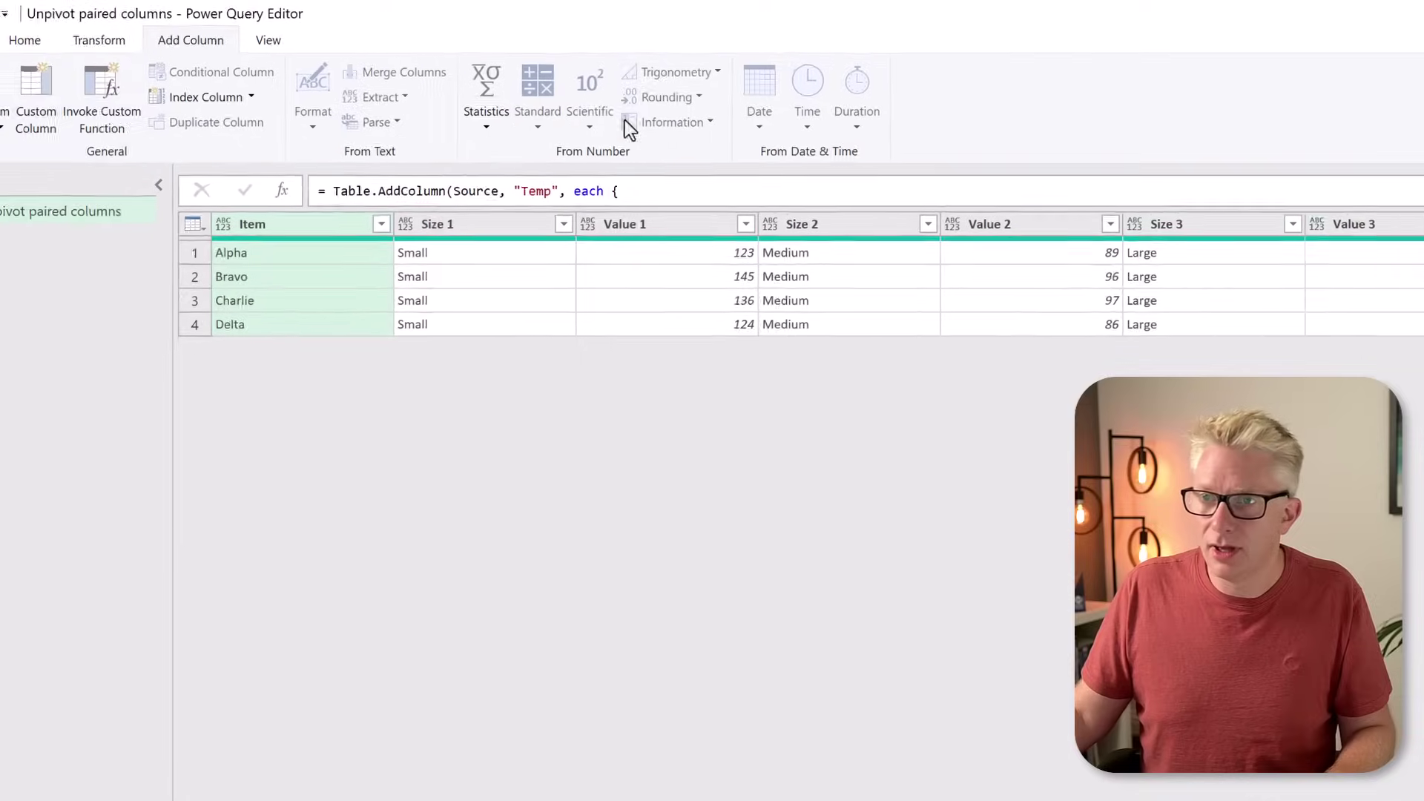
click(24, 40)
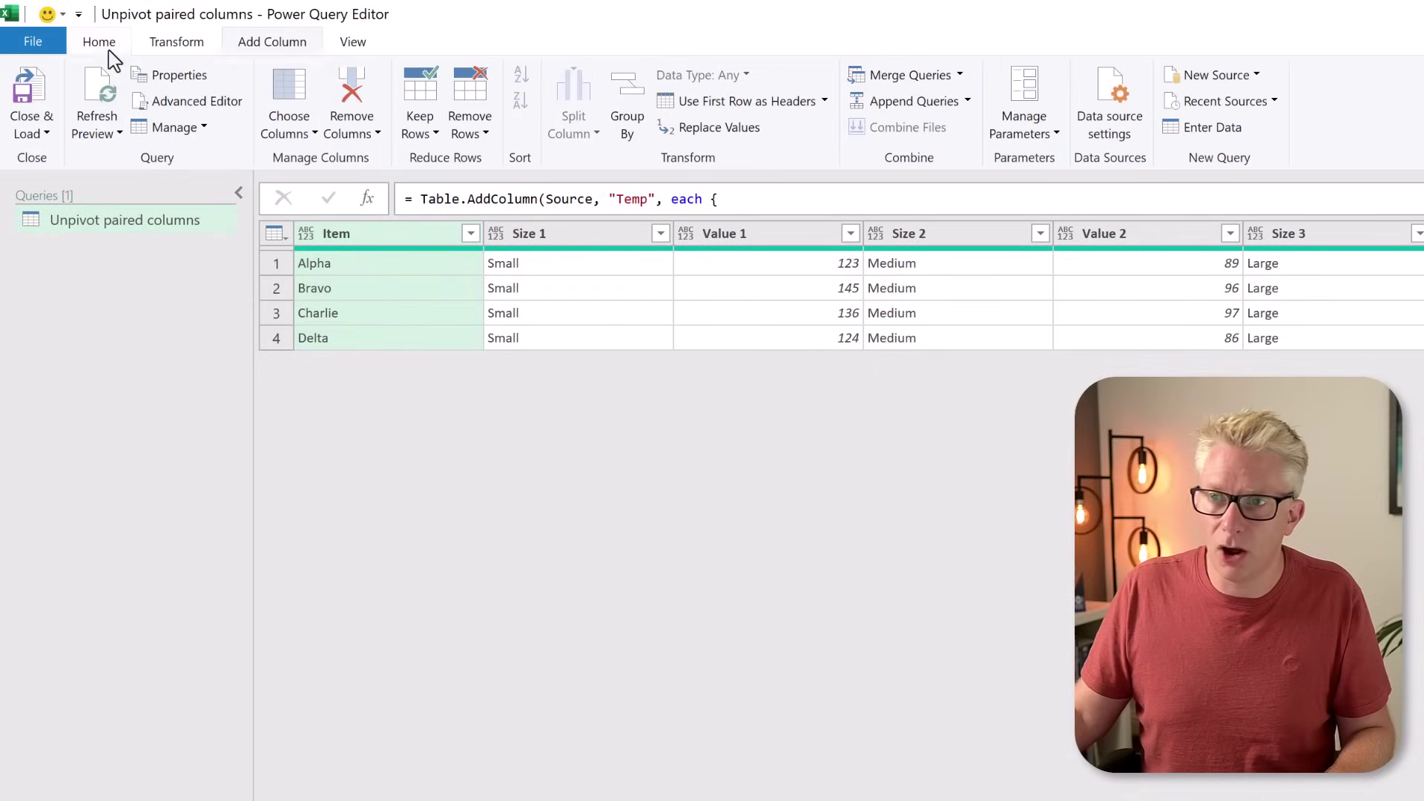
click(356, 131)
click(319, 184)
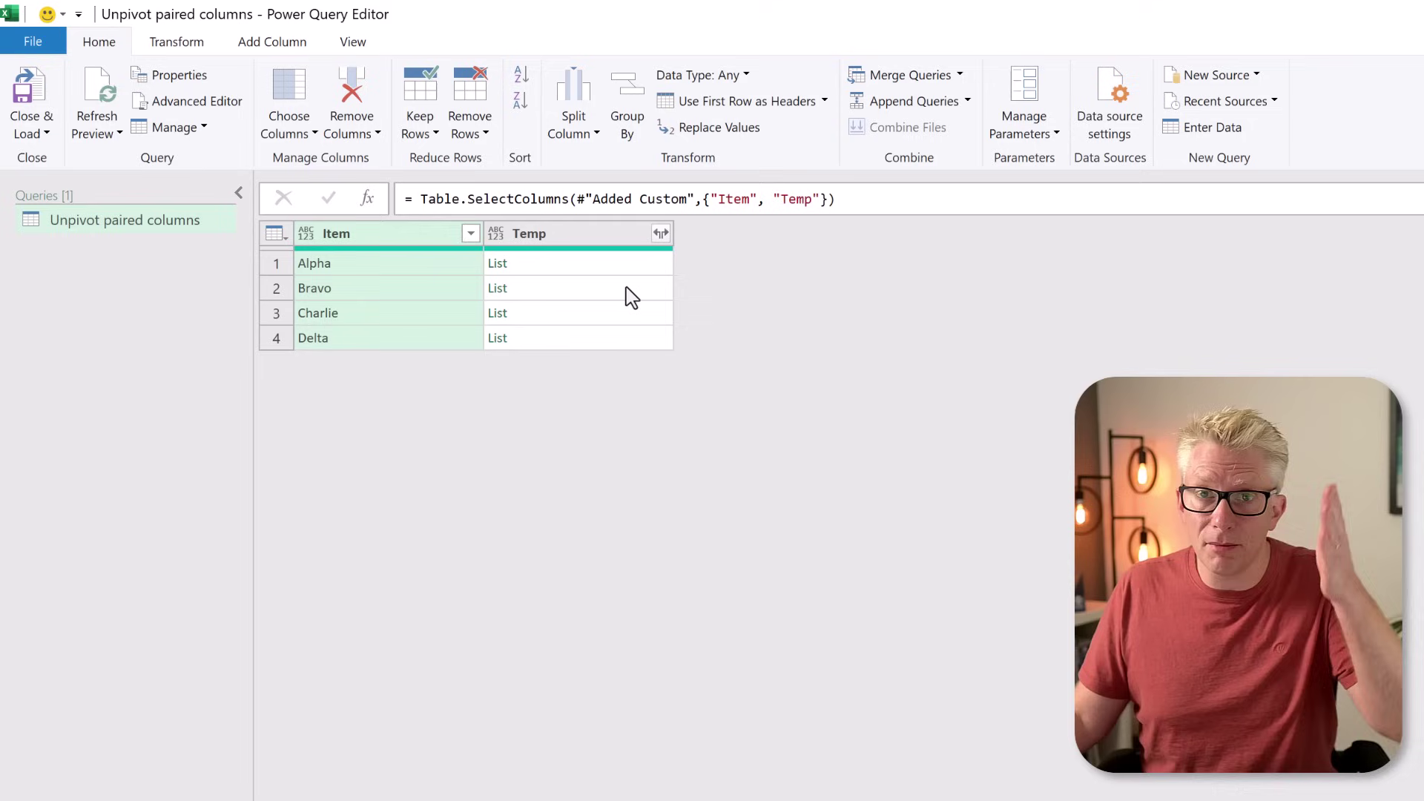
Step: Expand Temp lists to new rows, then expand records into Size and Value without the Temp prefix
click(660, 234)
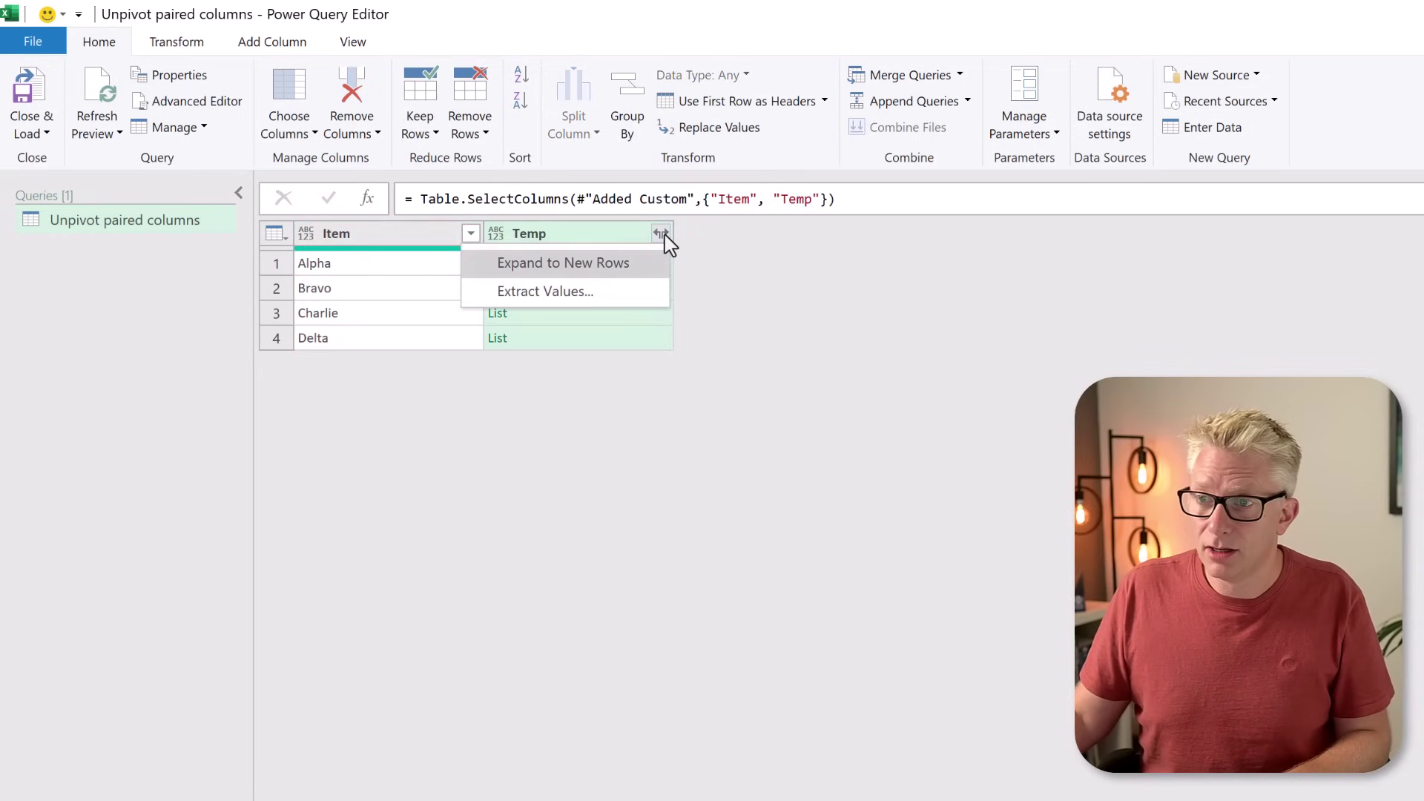
click(634, 266)
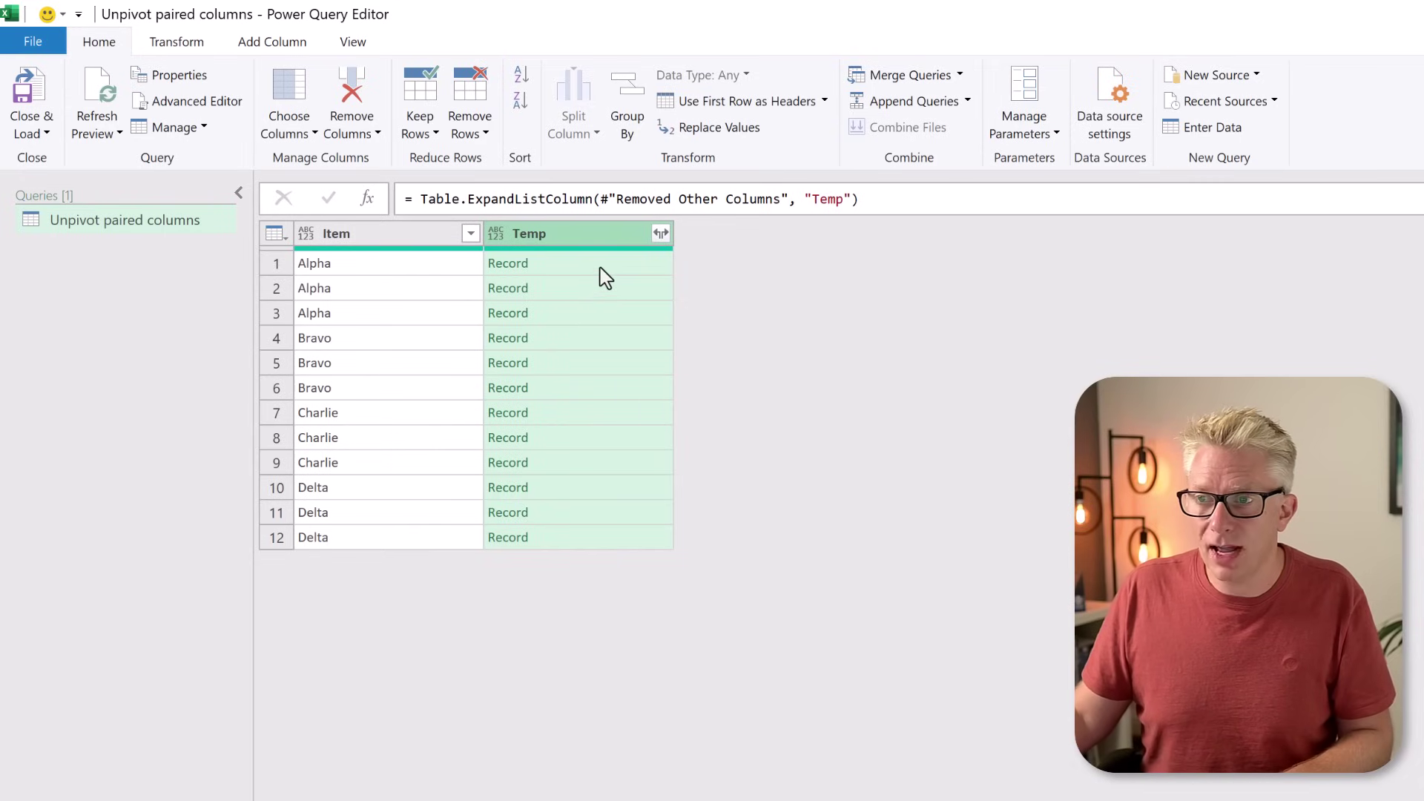
click(600, 268)
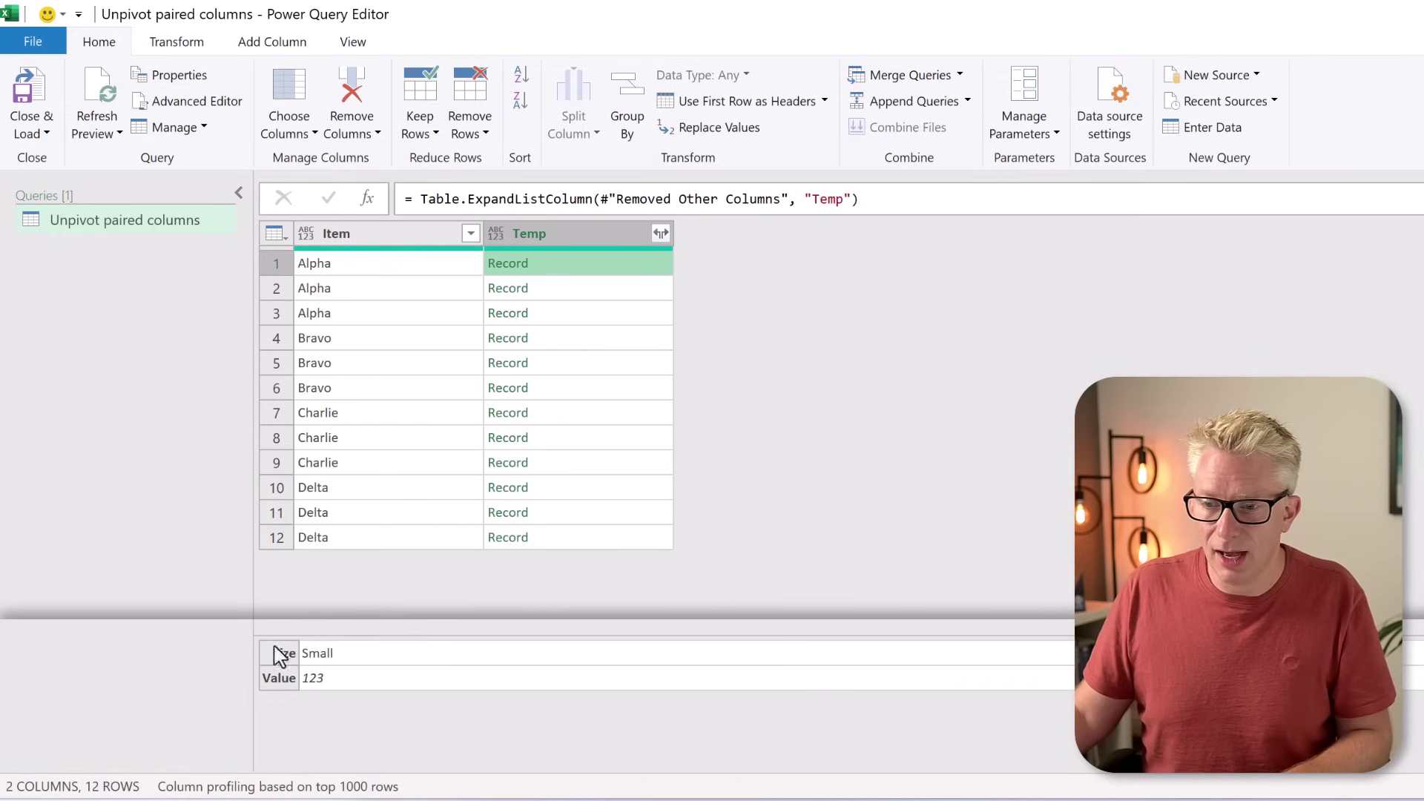
click(657, 236)
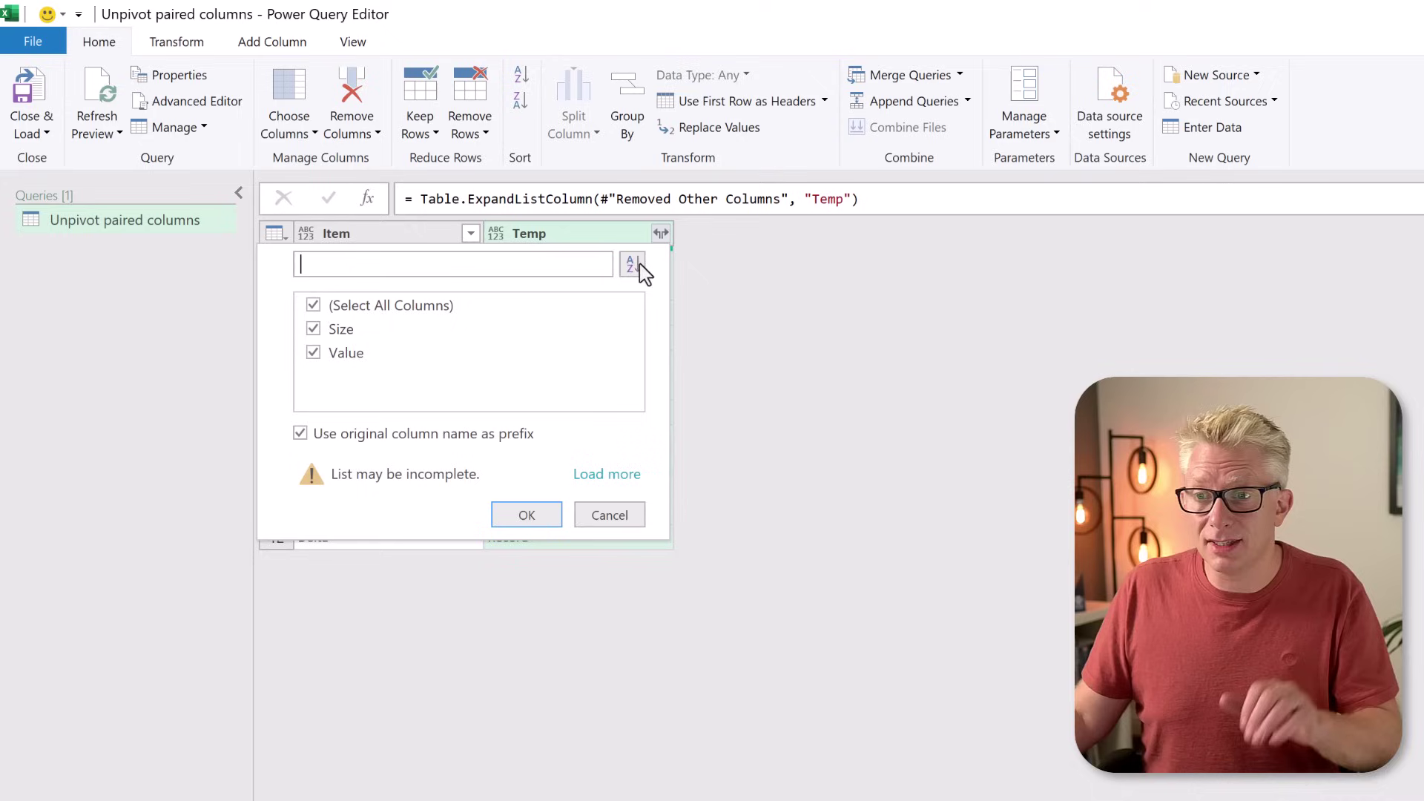
click(463, 438)
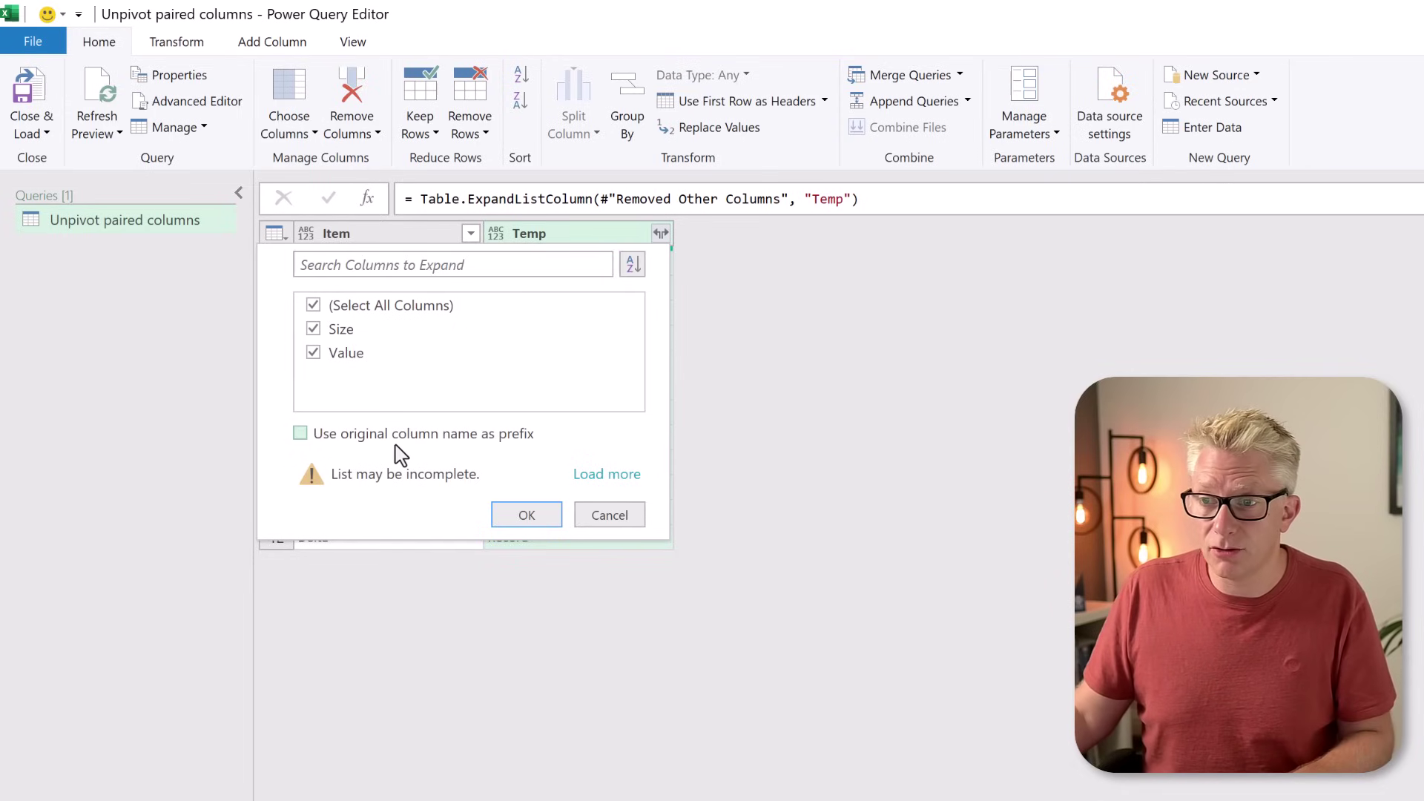
click(527, 517)
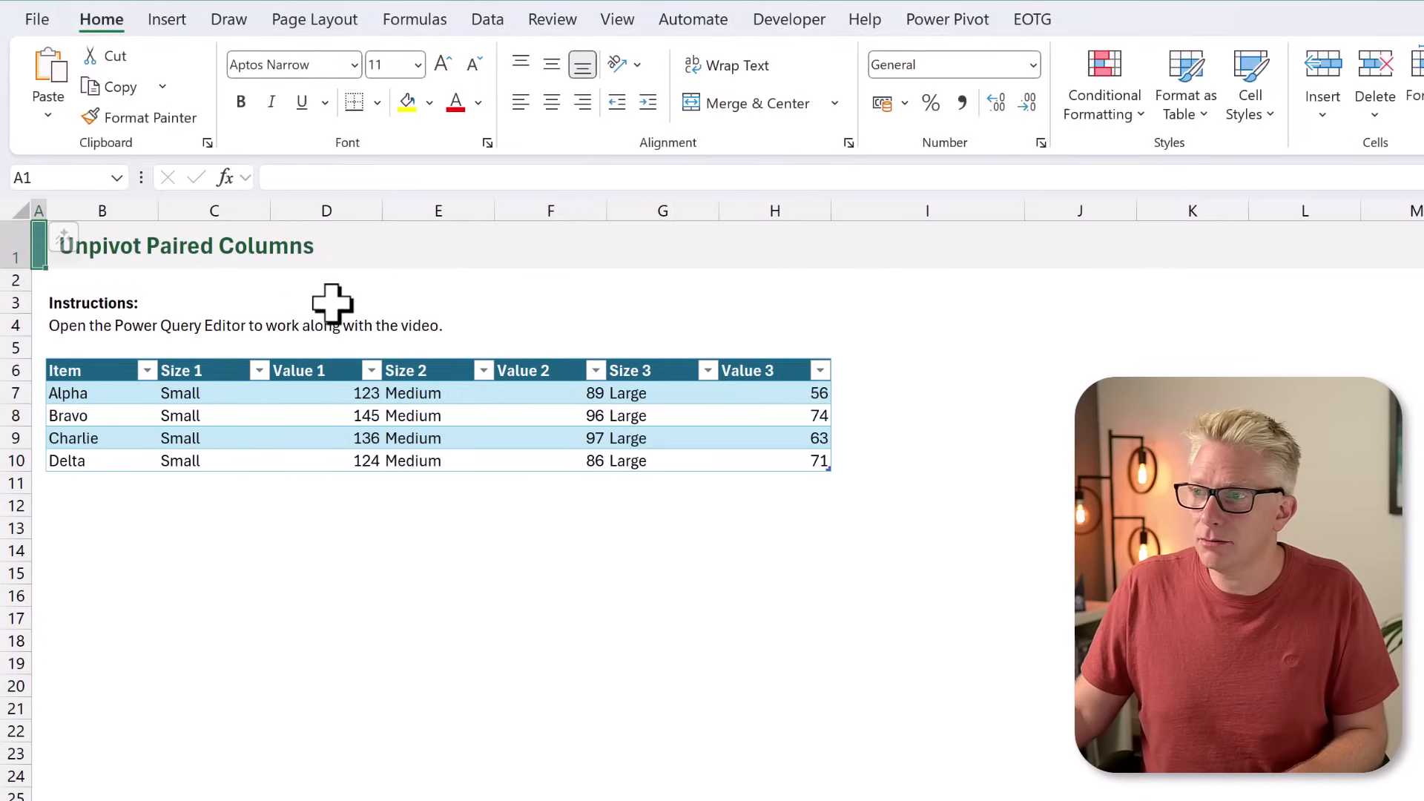
Step: Set the EOTG Function Vault type to Power Query
click(1033, 20)
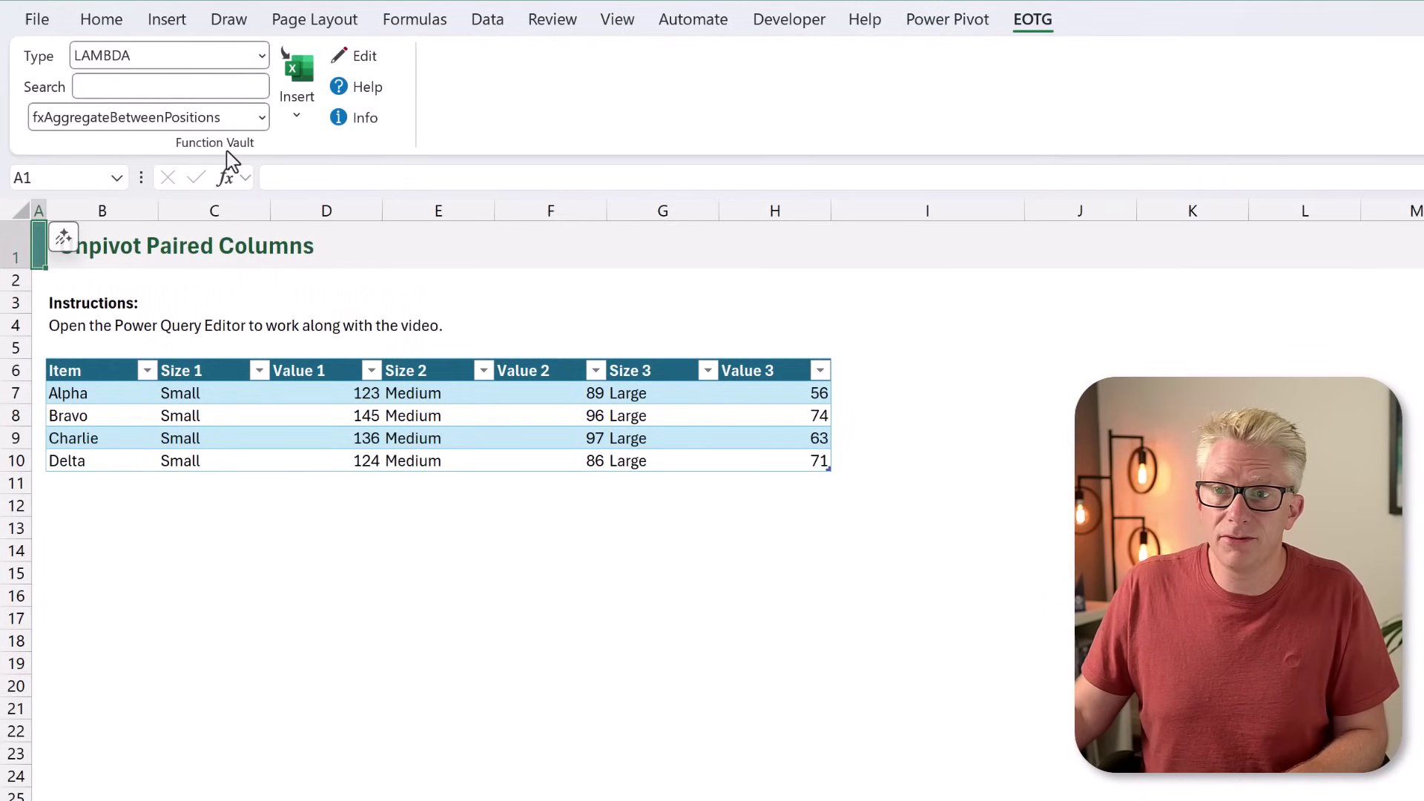
click(262, 57)
click(176, 116)
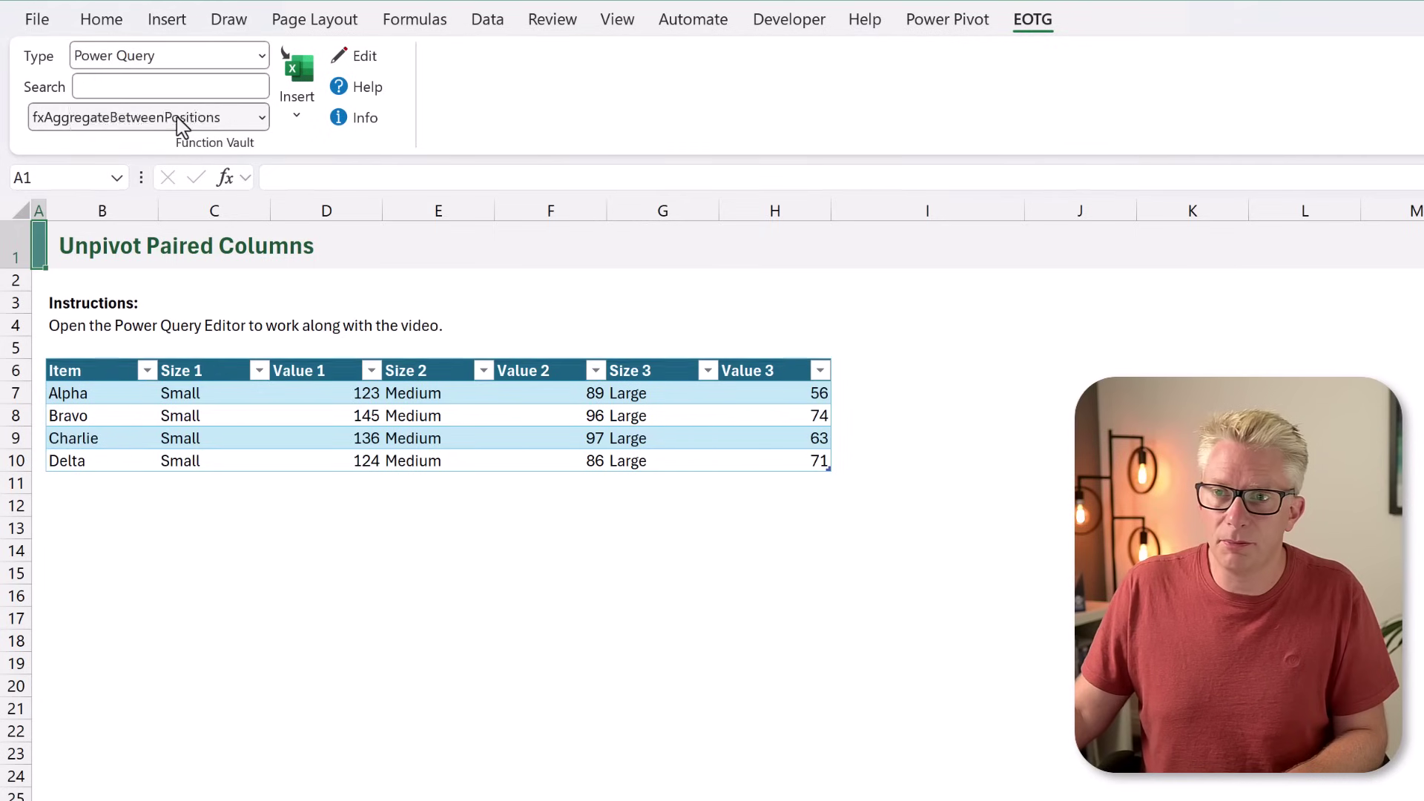
click(262, 117)
scroll(230, 260, down, 5)
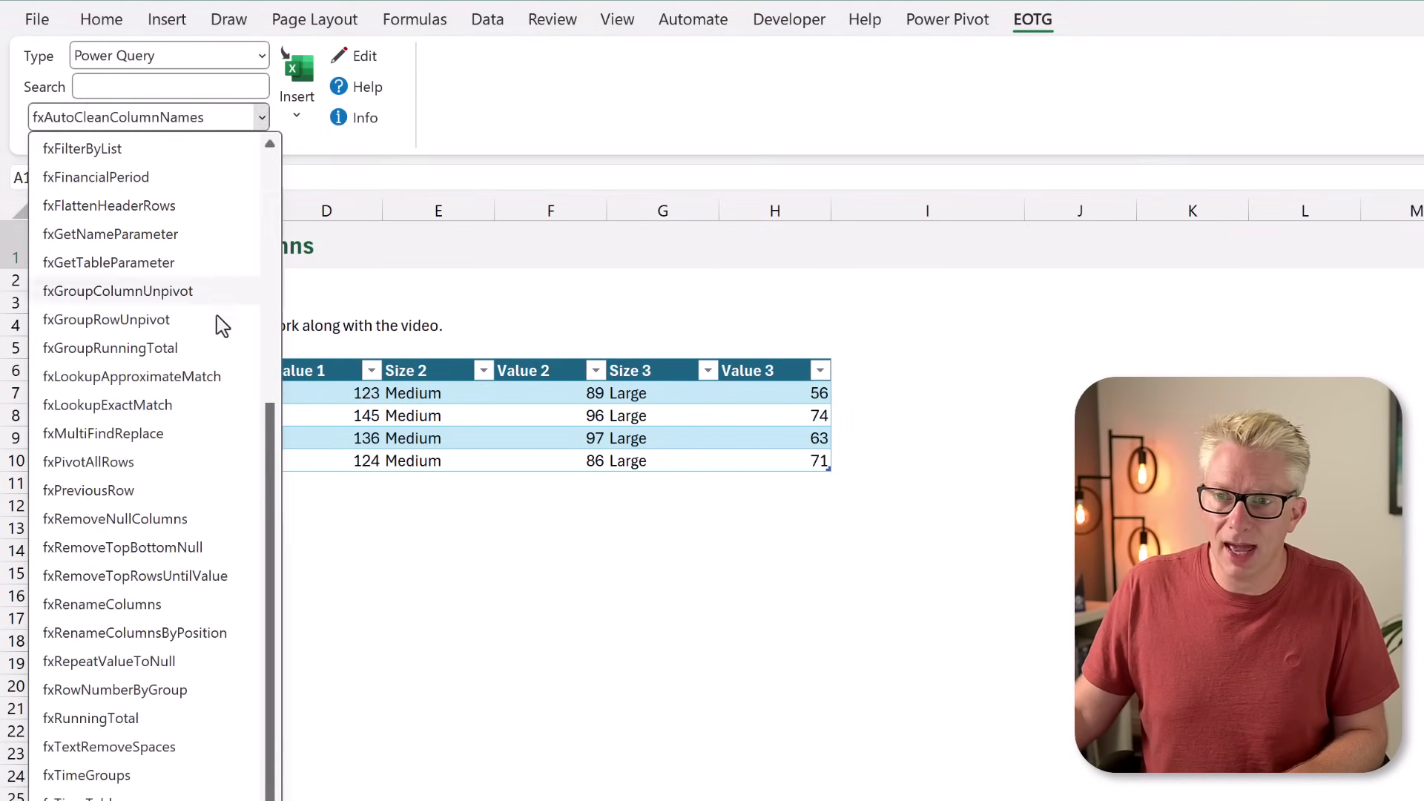
scroll(220, 348, up, 5)
Step: Search the vault for 'Pivot' and choose fxGroupColumnUnpivot
click(158, 87)
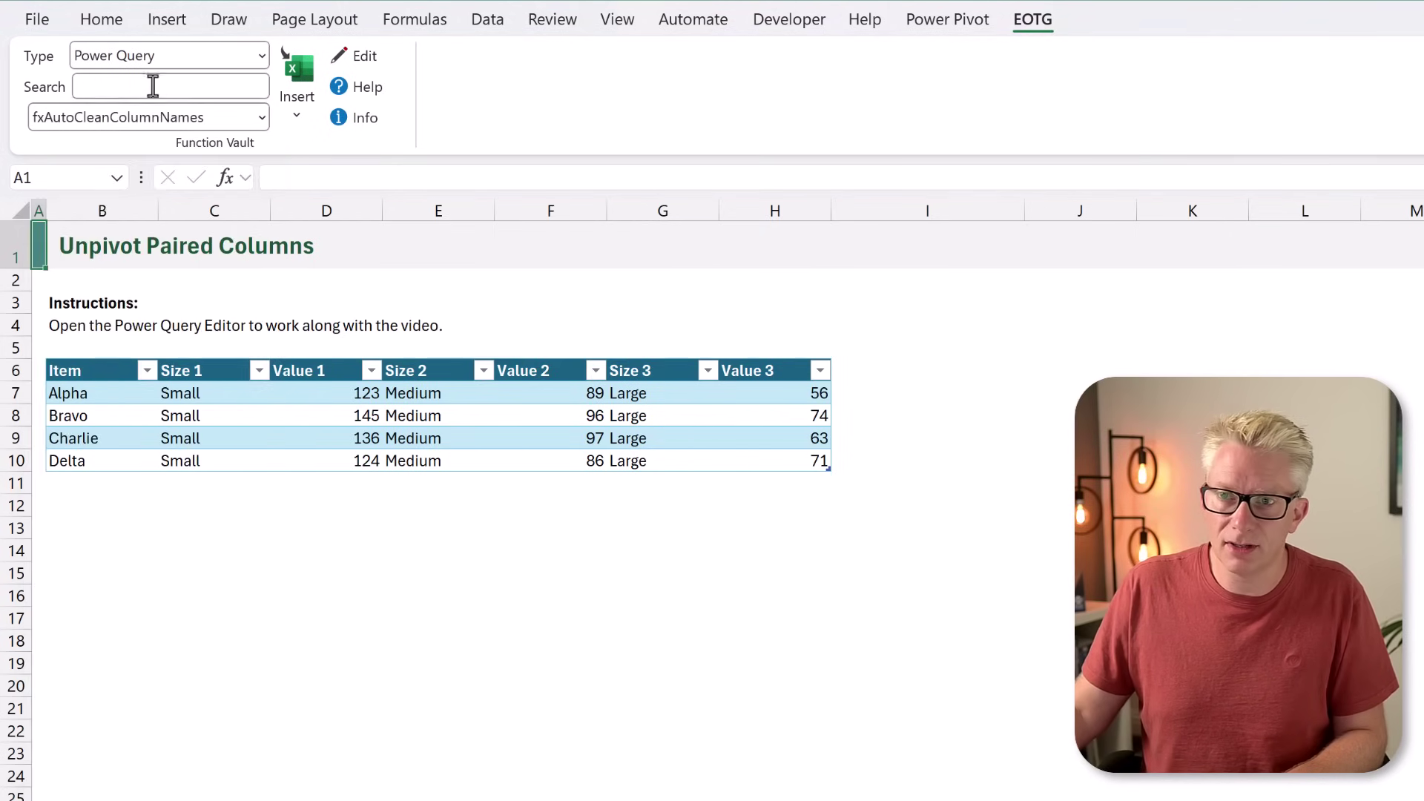
text(Pivot)
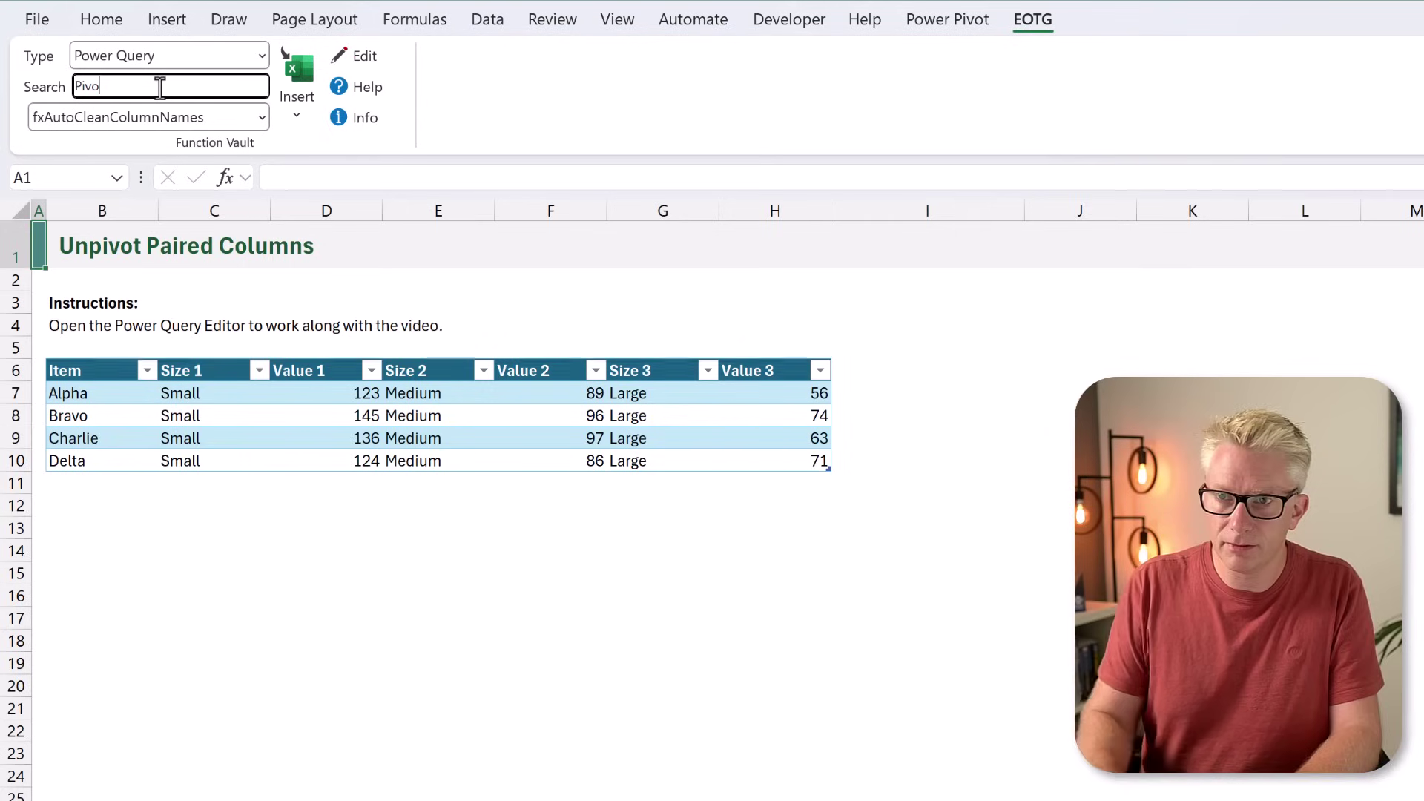
click(186, 123)
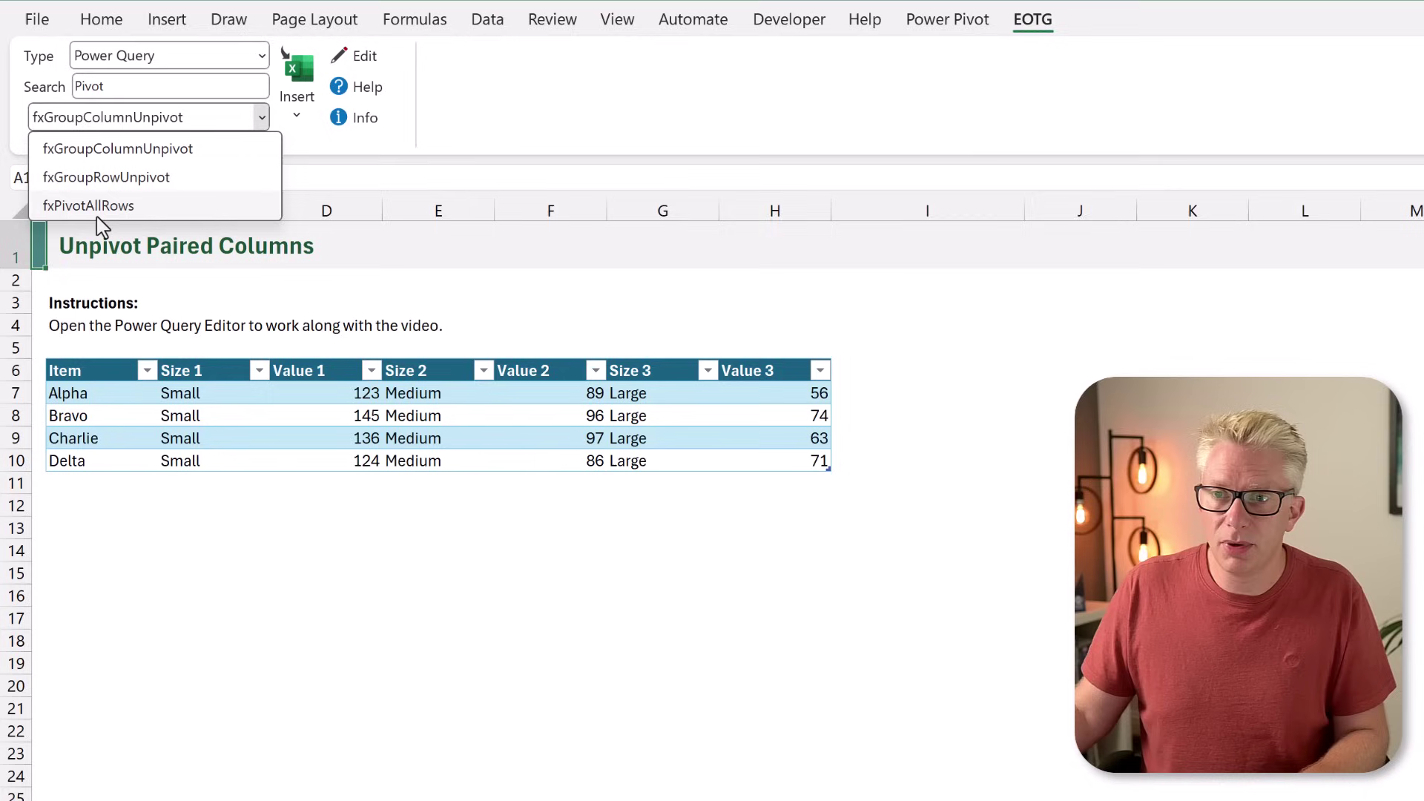
click(129, 151)
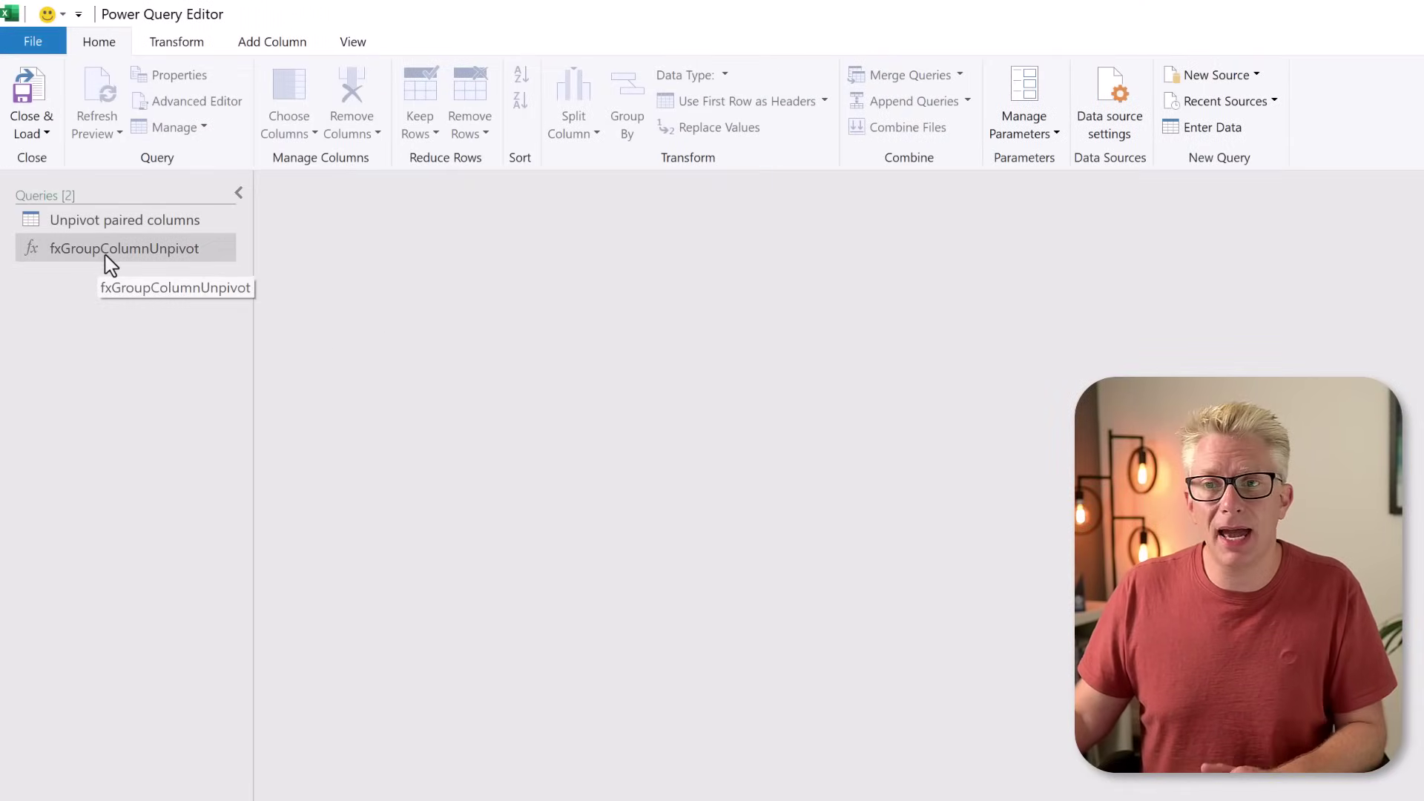
Step: Duplicate the Unpivot paired columns query
click(143, 224)
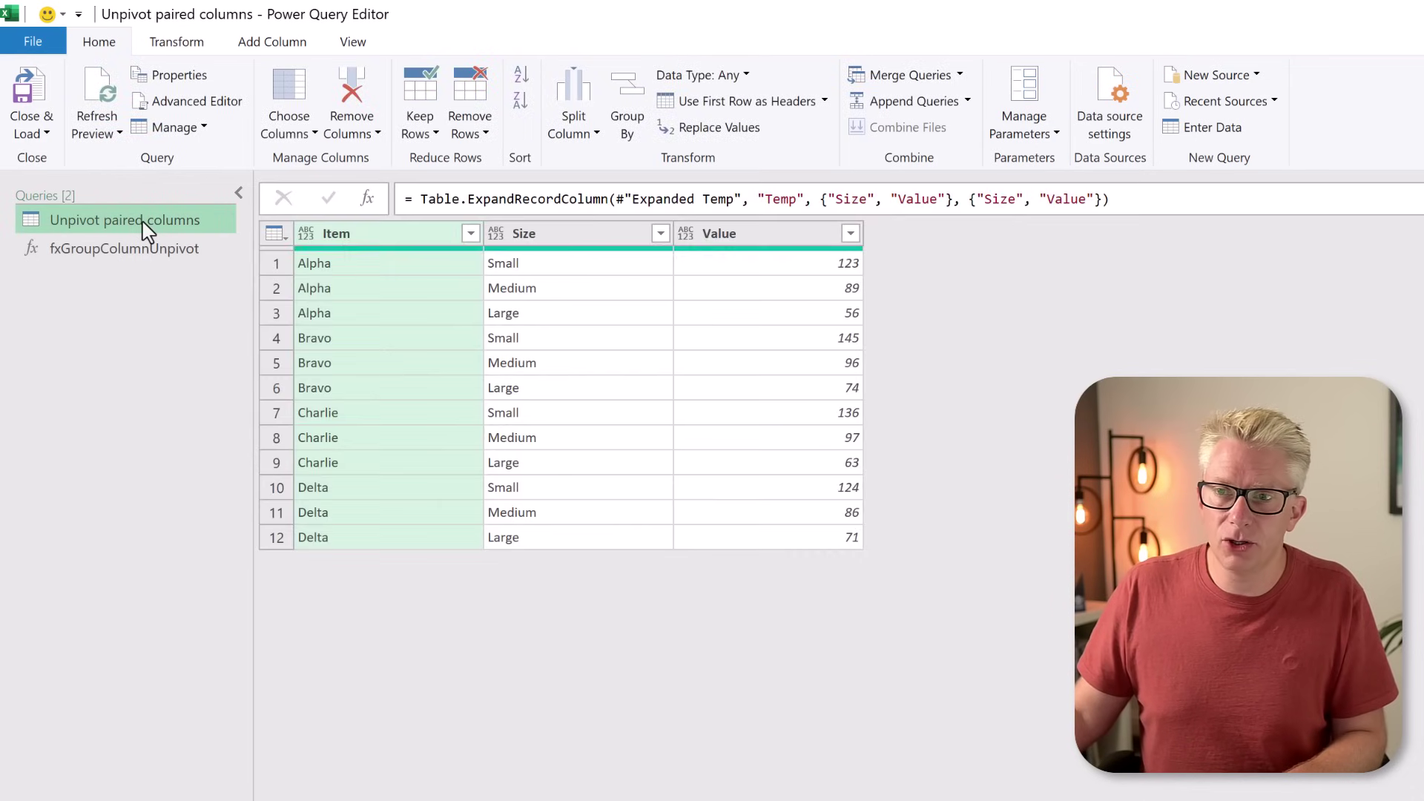
right_click(147, 231)
click(192, 328)
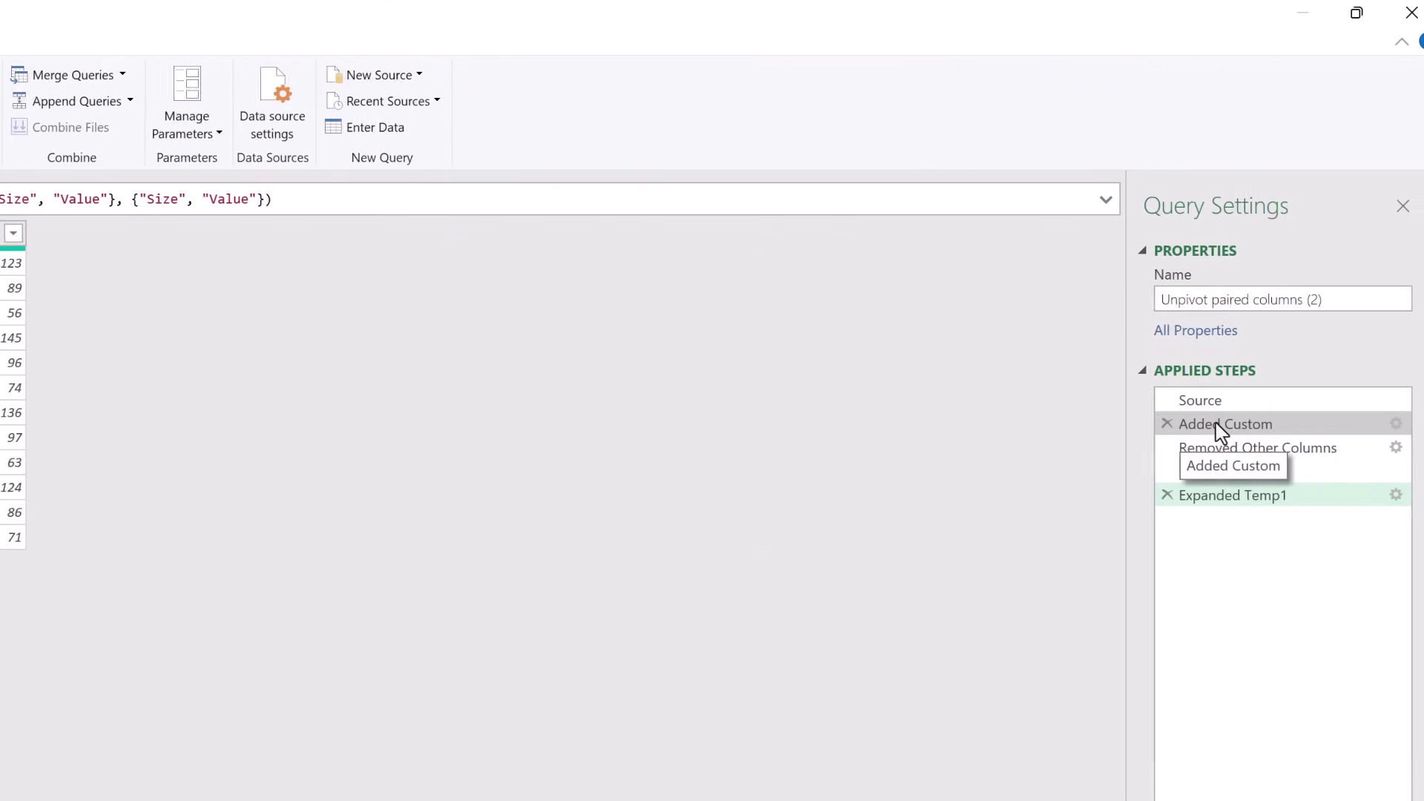
Step: In the copy, delete the Added Custom step and all later steps, confirming the deletion
right_click(1217, 425)
click(1298, 505)
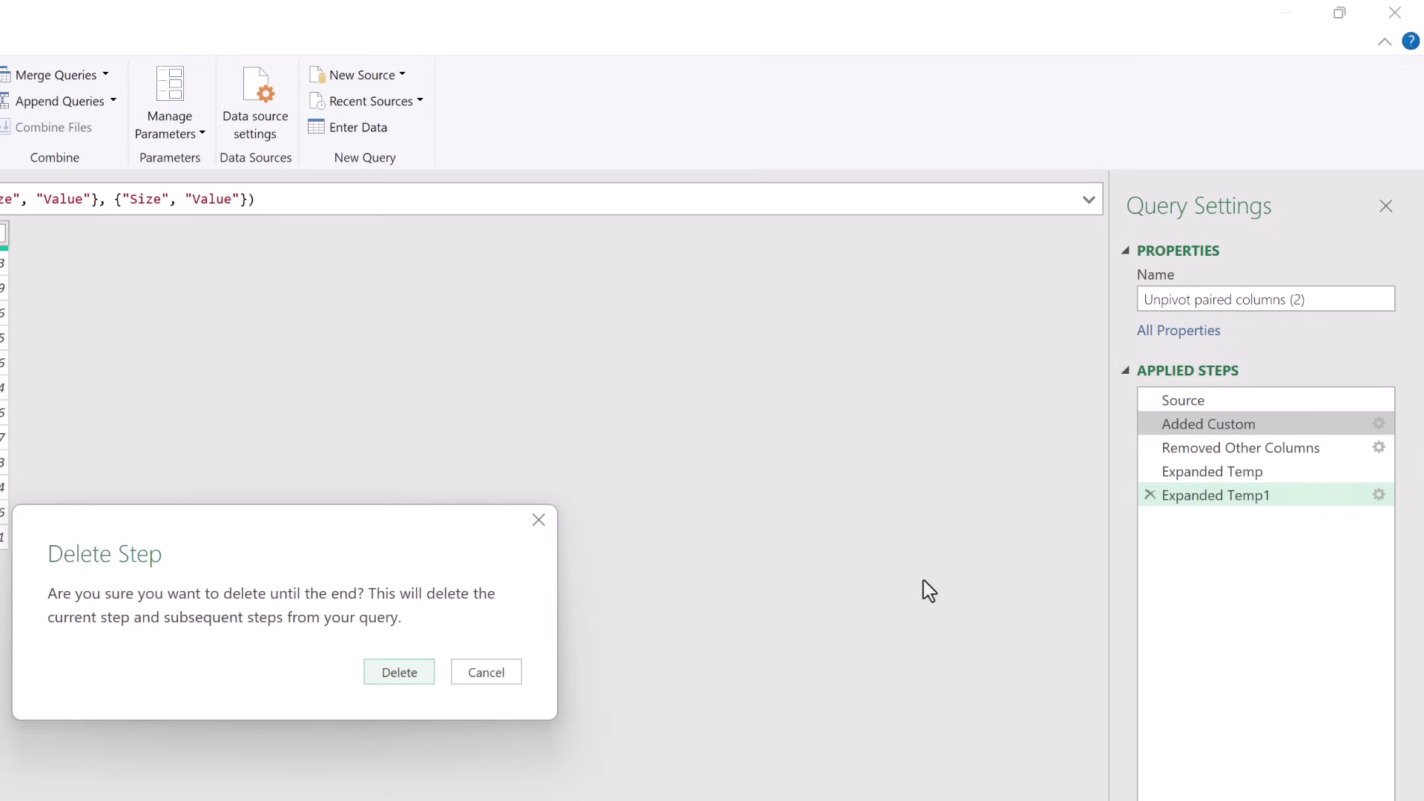
click(390, 673)
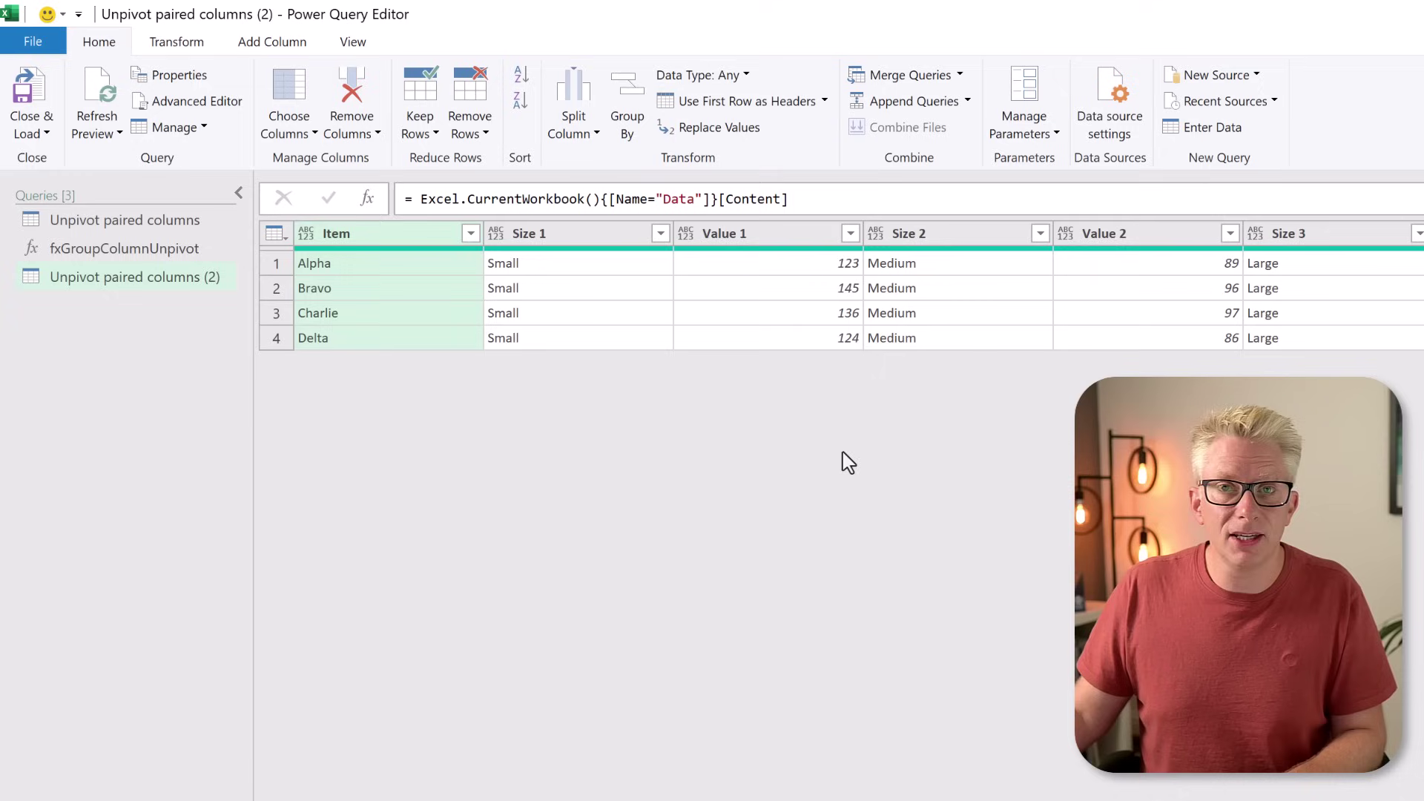
Step: Add a new step and write = fxGroupColumnUnpivot(Source,2,{"Item"},{ using autocomplete
click(366, 198)
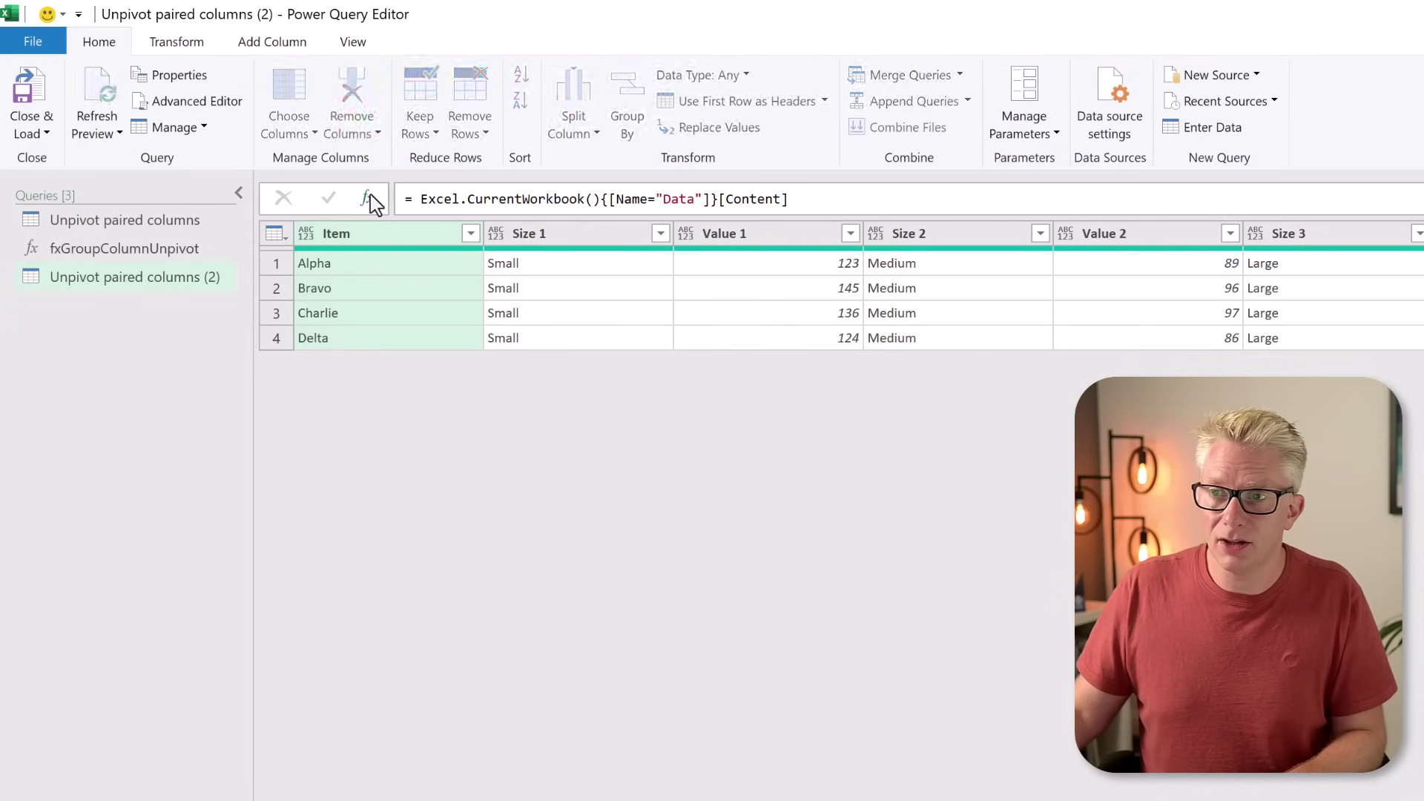
click(406, 202)
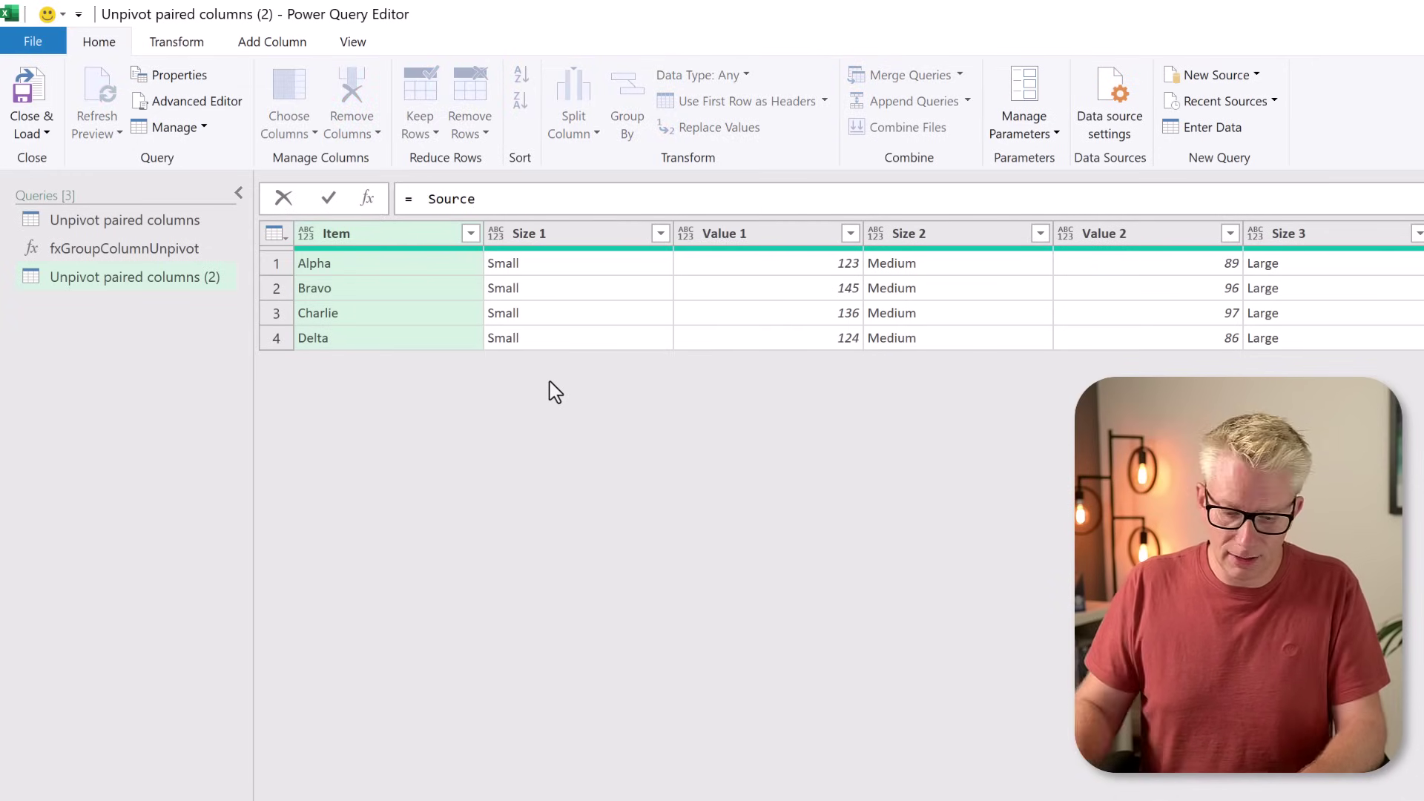
text(fx)
key(Tab)
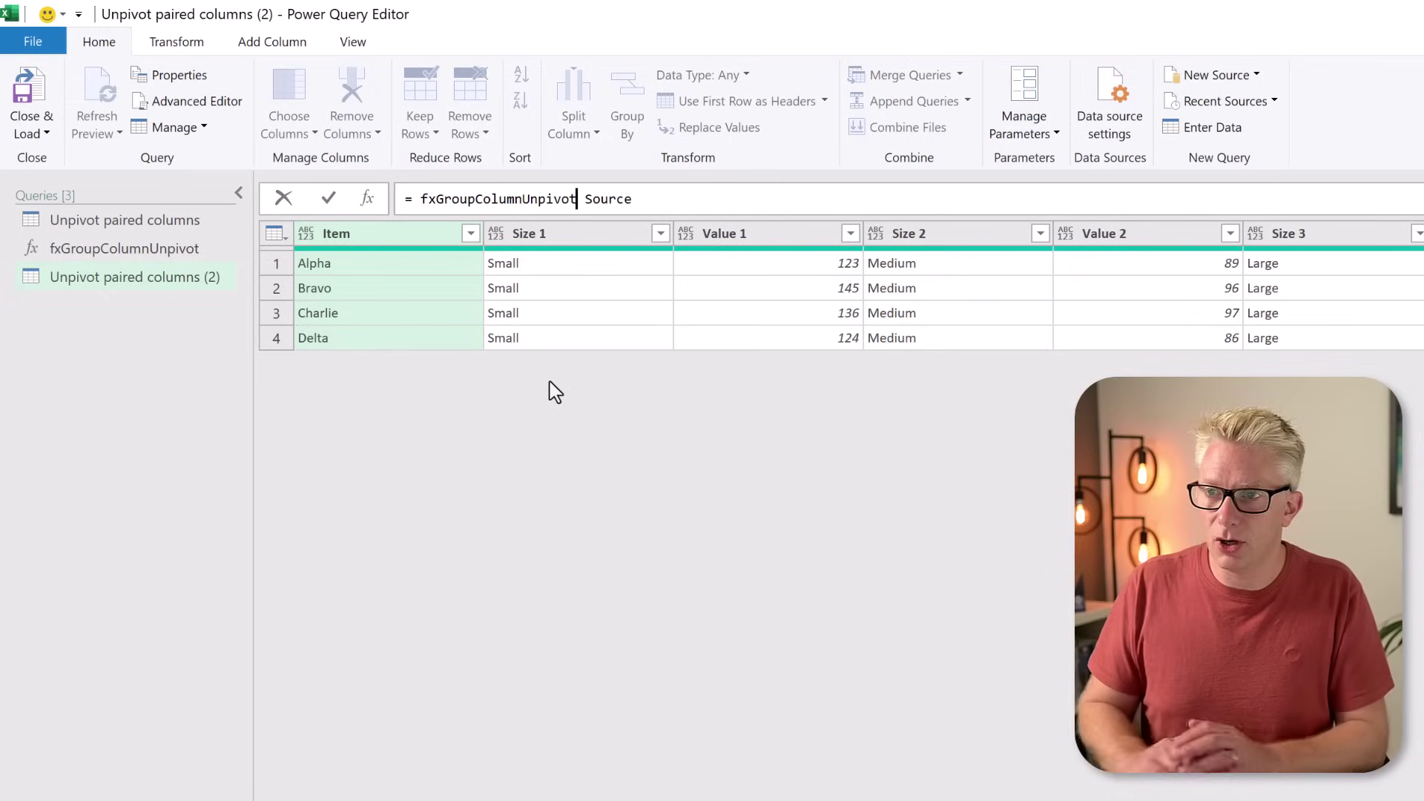
text(()
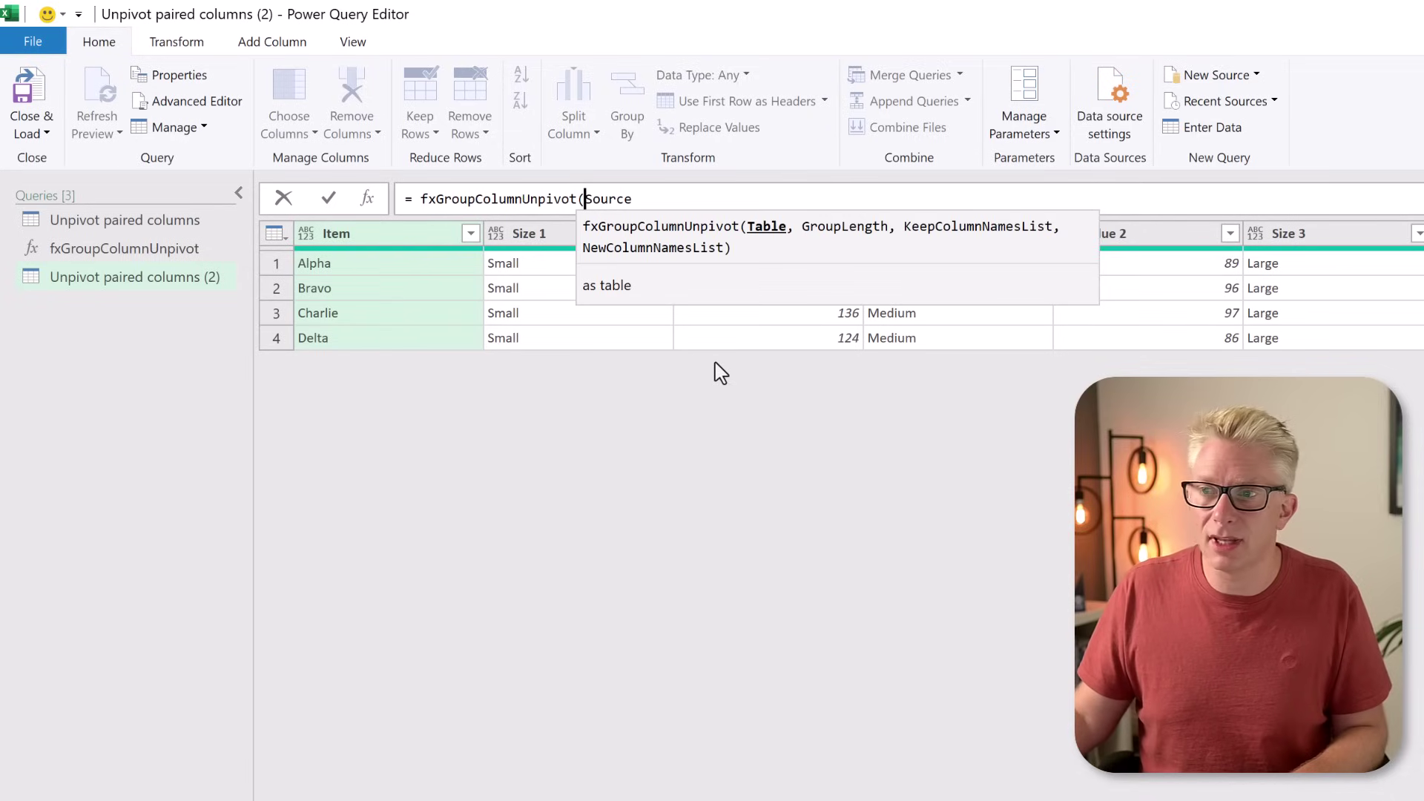
key(End)
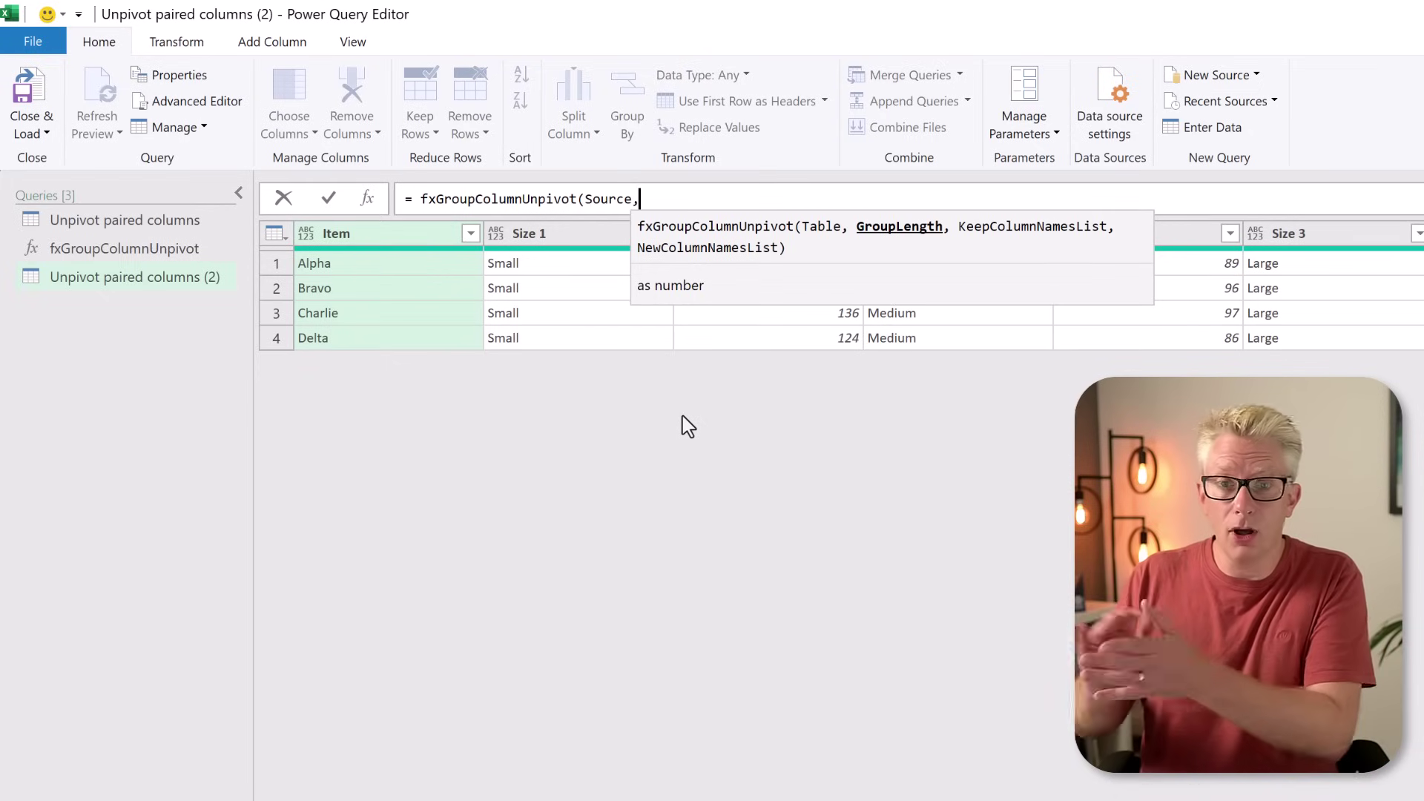
text(,2)
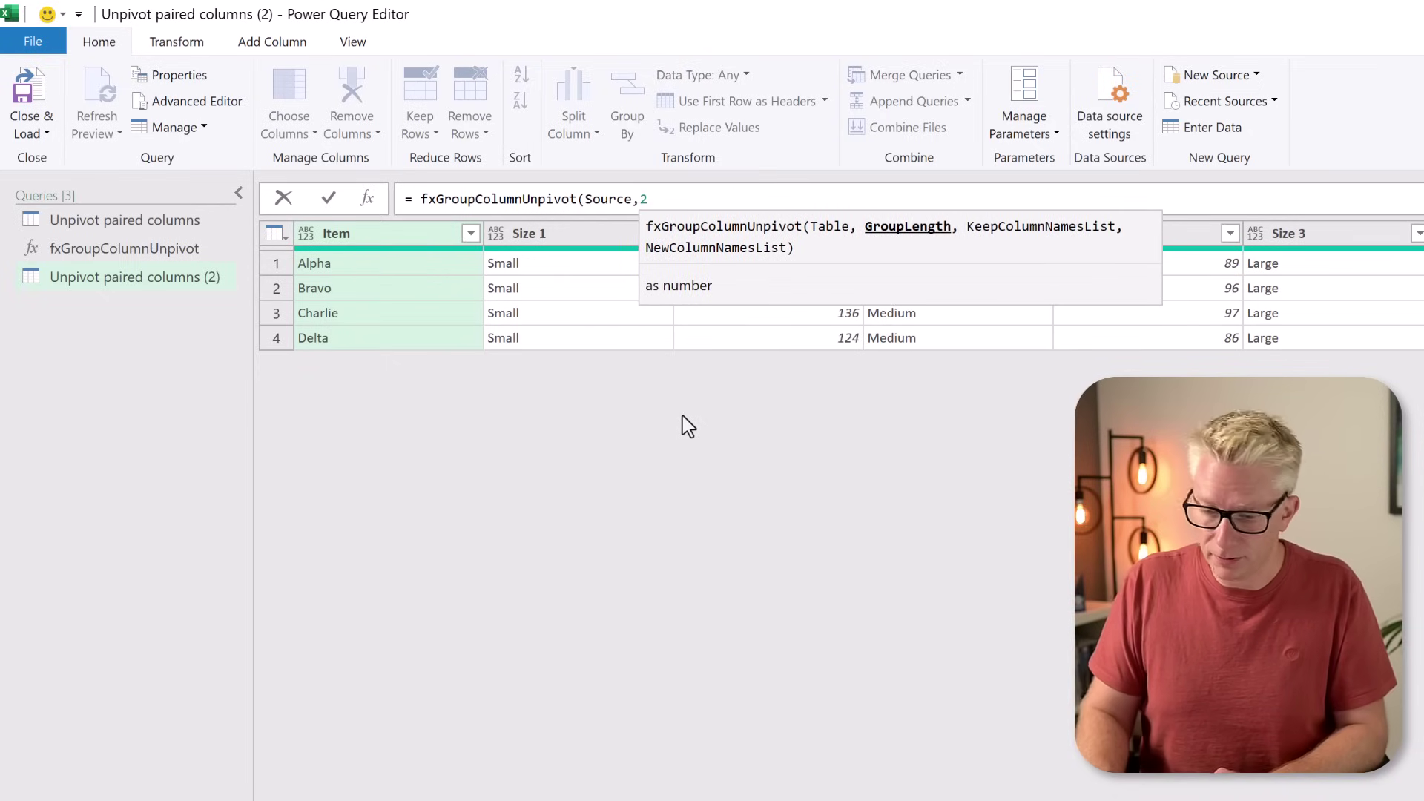
text(,)
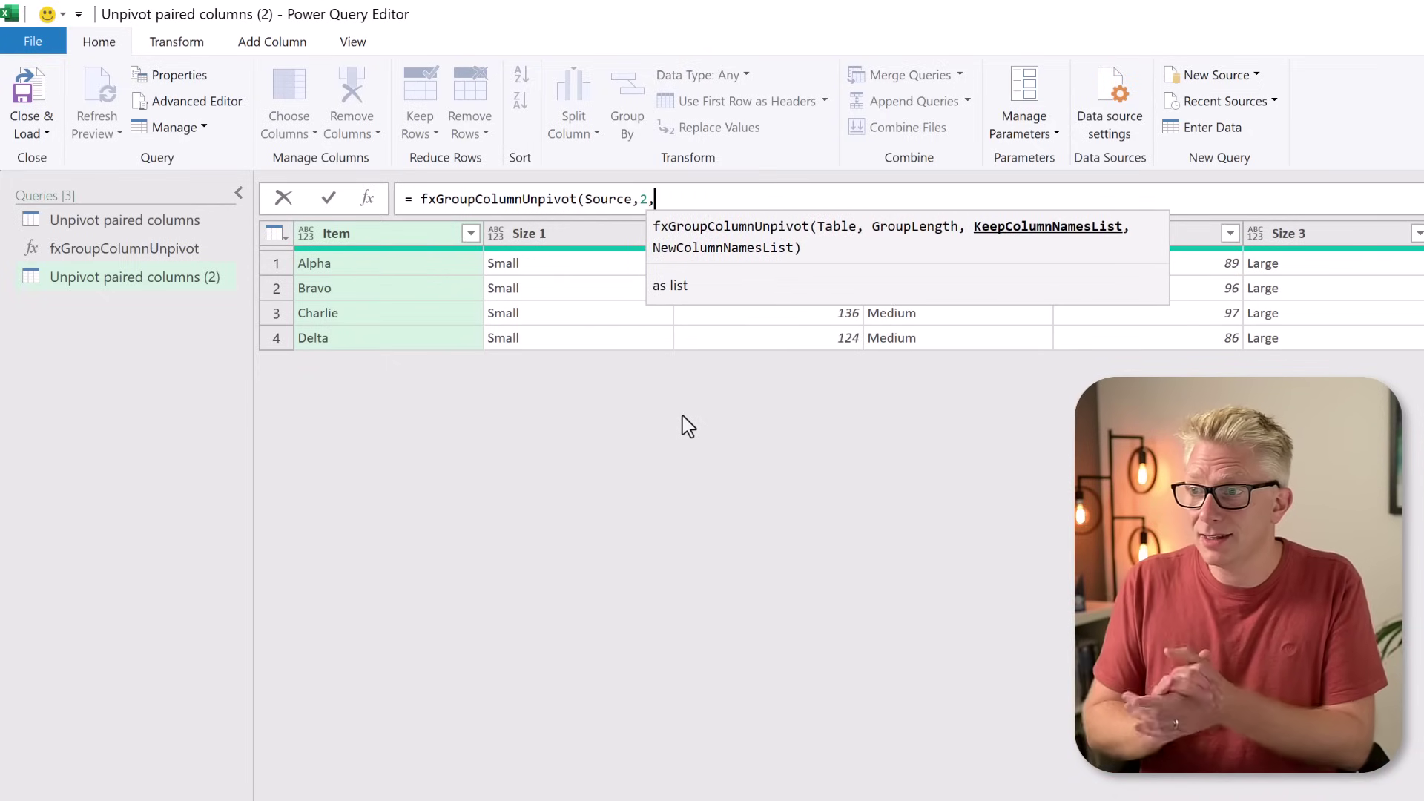
text({"It)
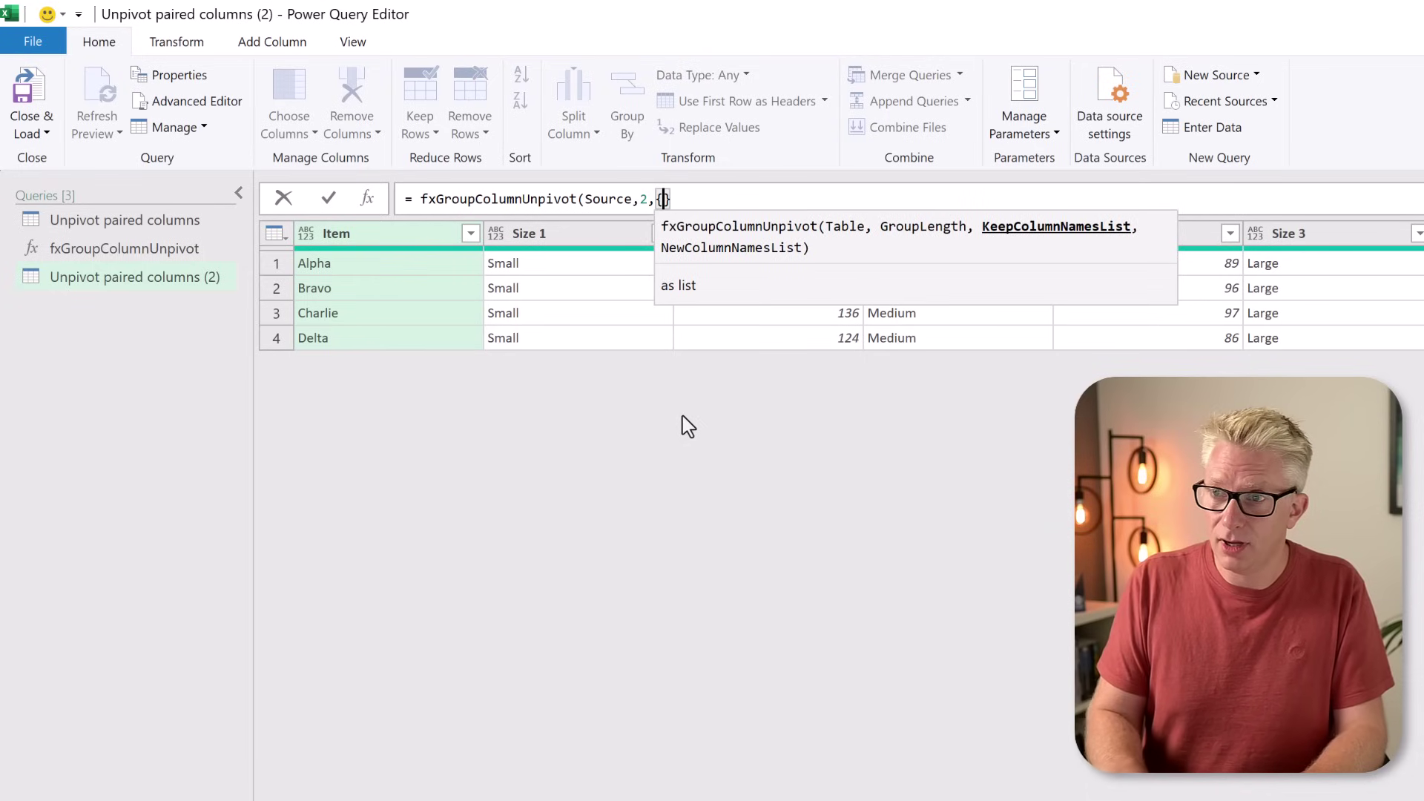
text(em)
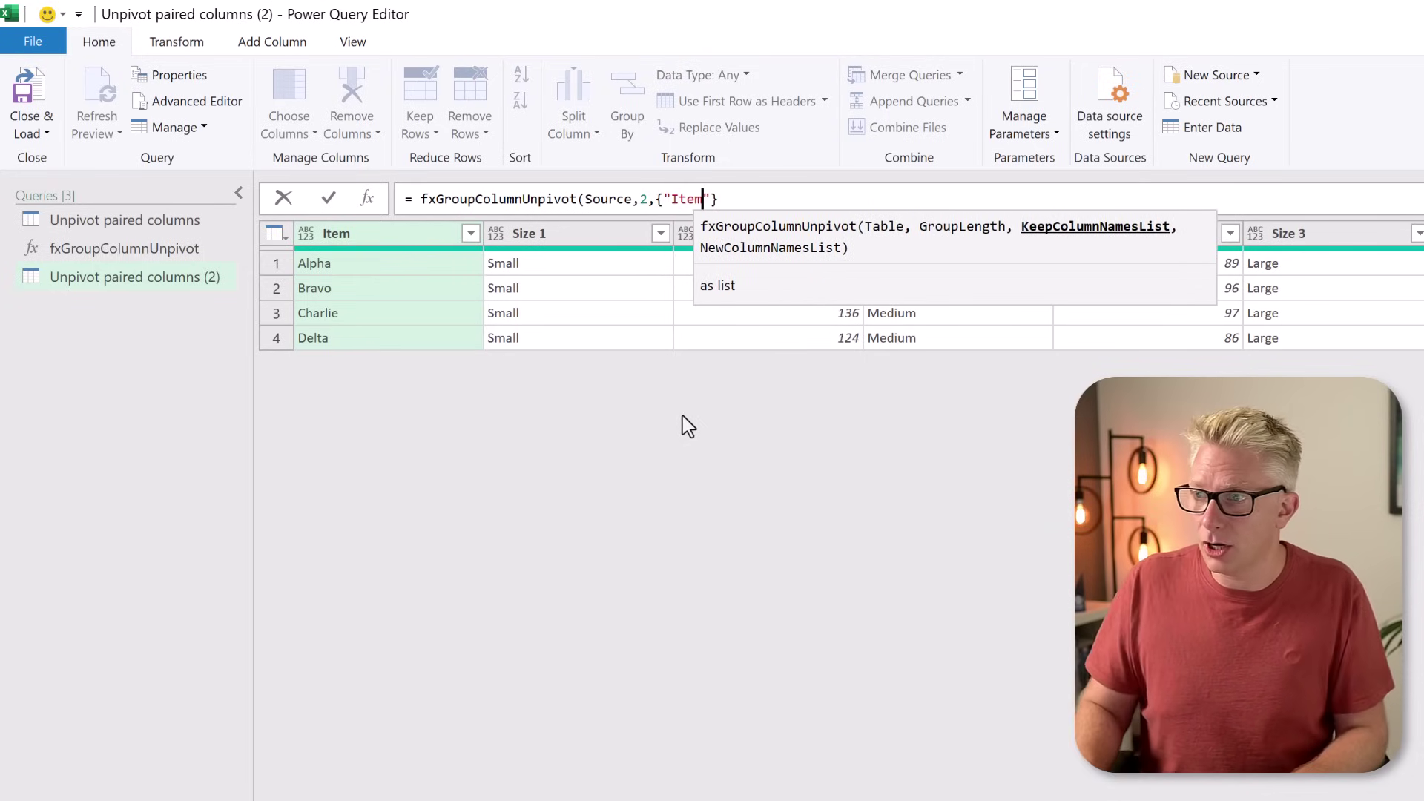
text("},)
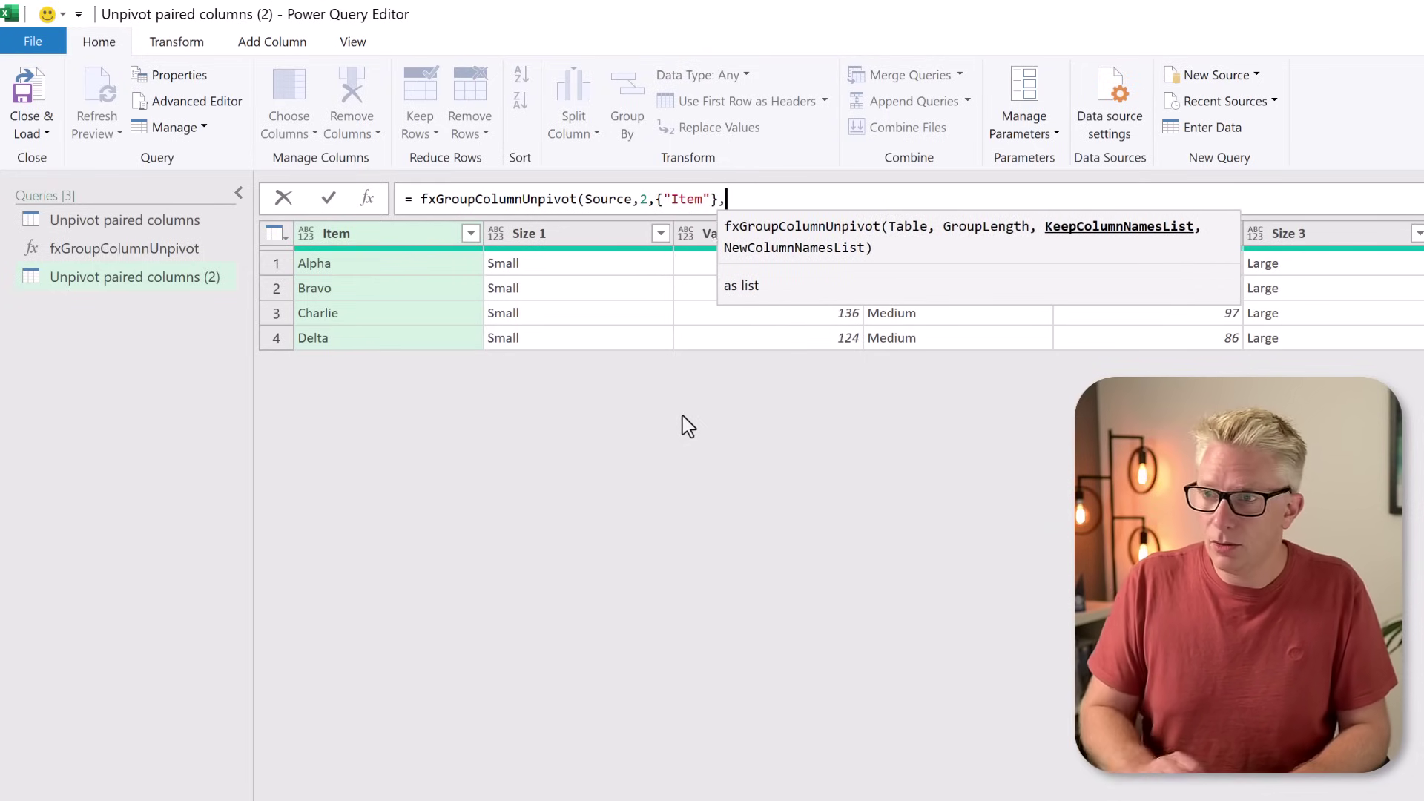
text({"Size","Value)
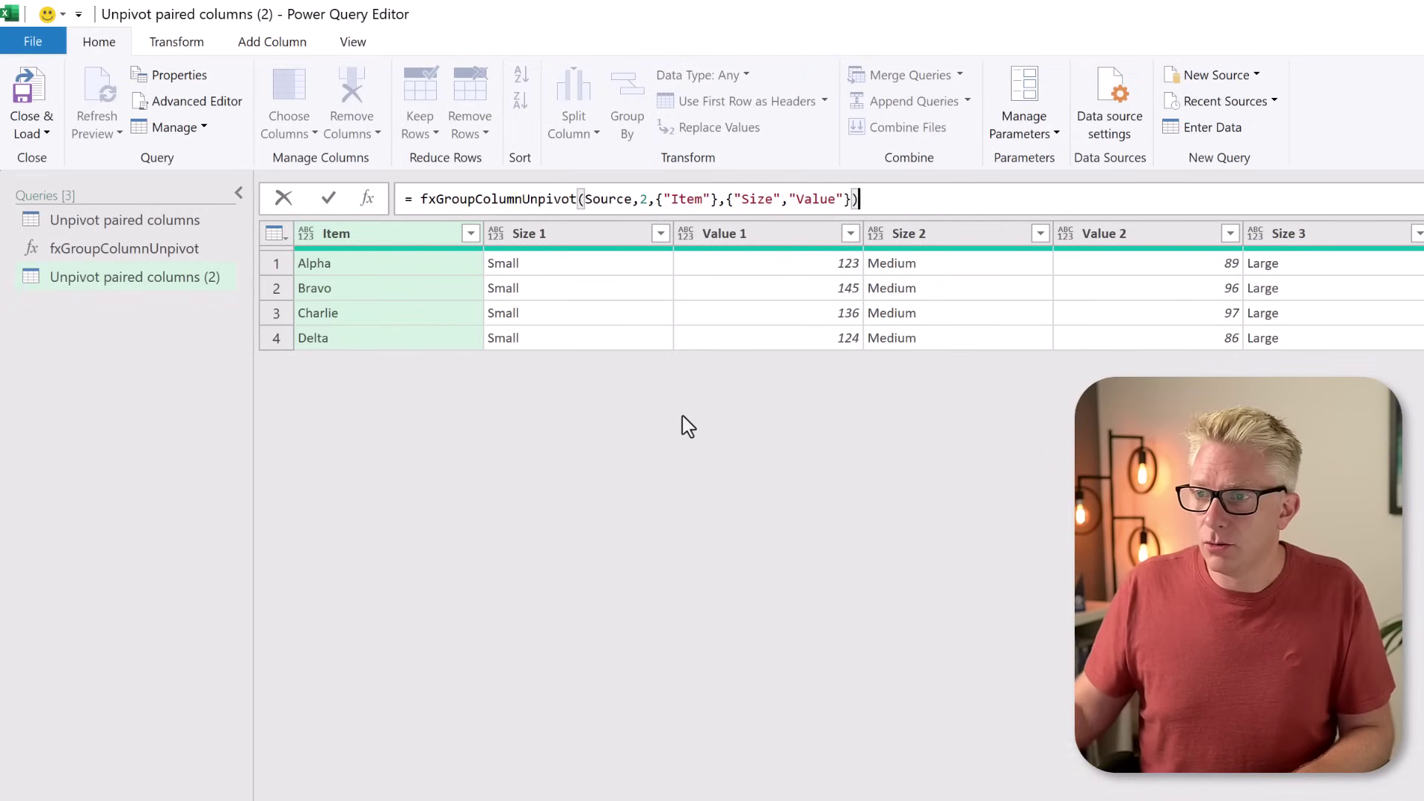
Step: Commit the fxGroupColumnUnpivot formula to produce the twelve-row Item, Size, Value table
key(Return)
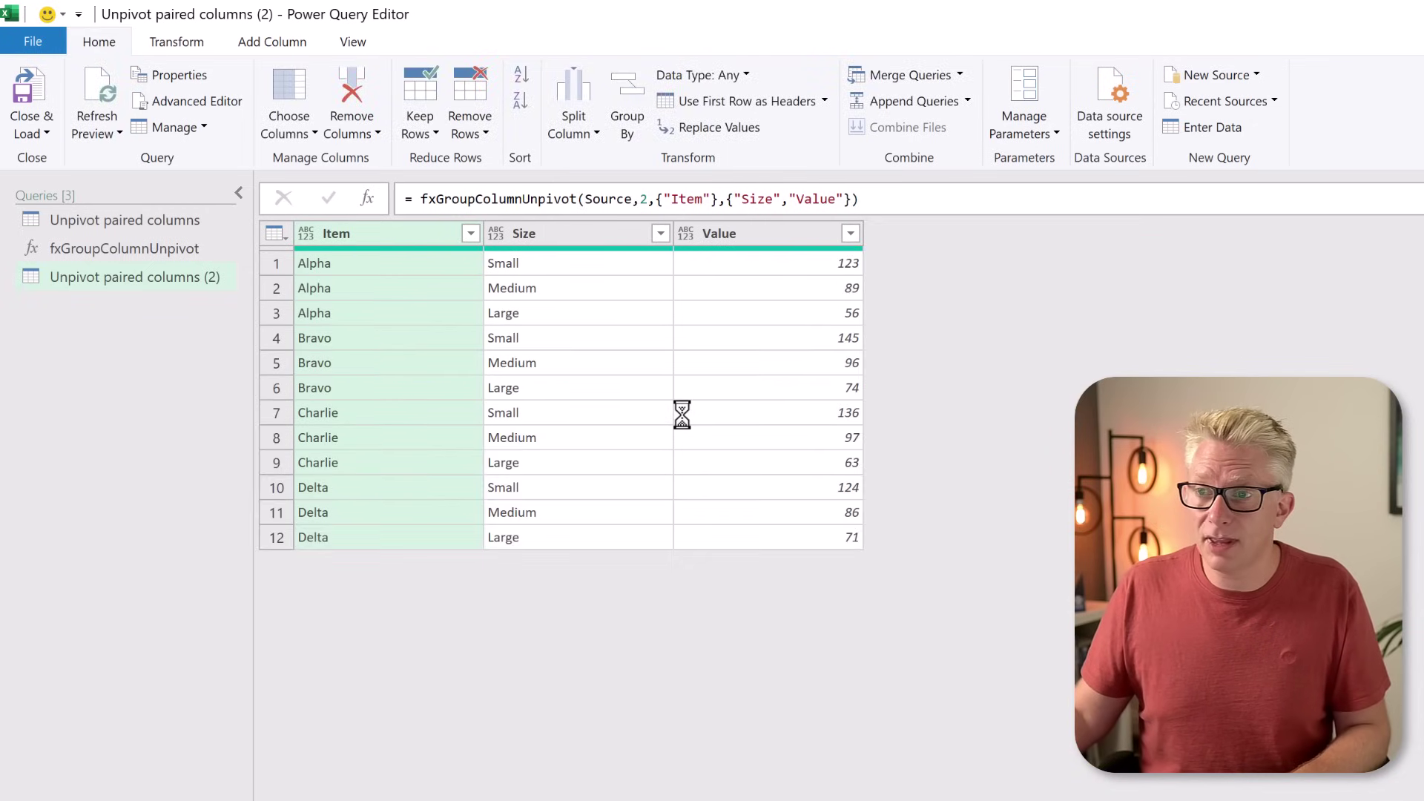